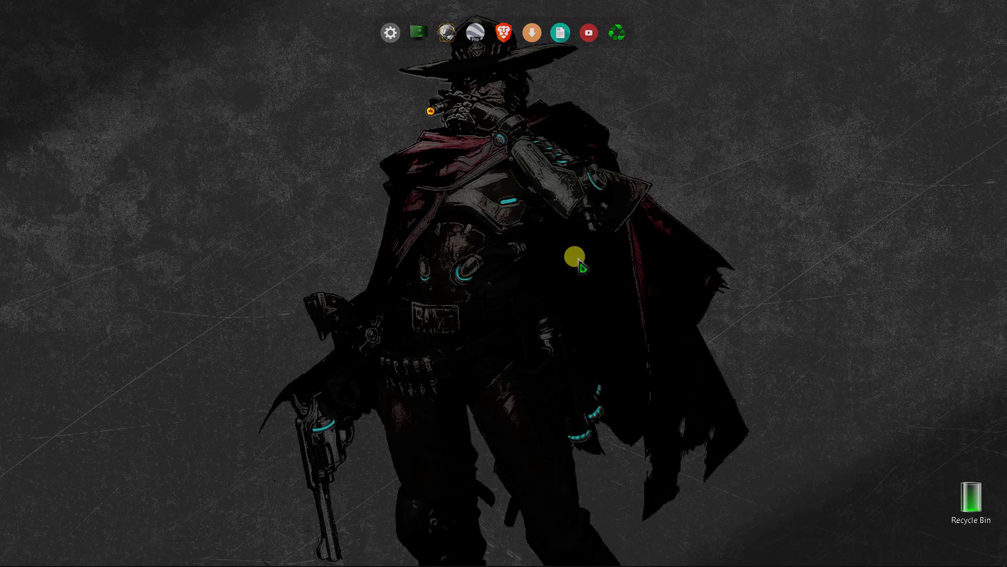
Restore the untitled ArcMap window and switch on the n25_e091_1arc_v3 elevation layer
click(487, 488)
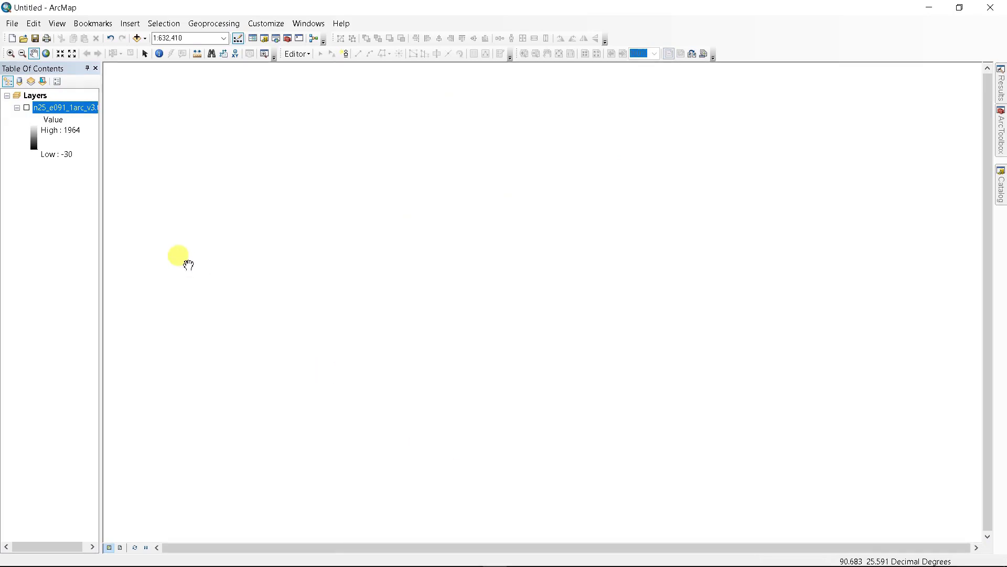
click(27, 108)
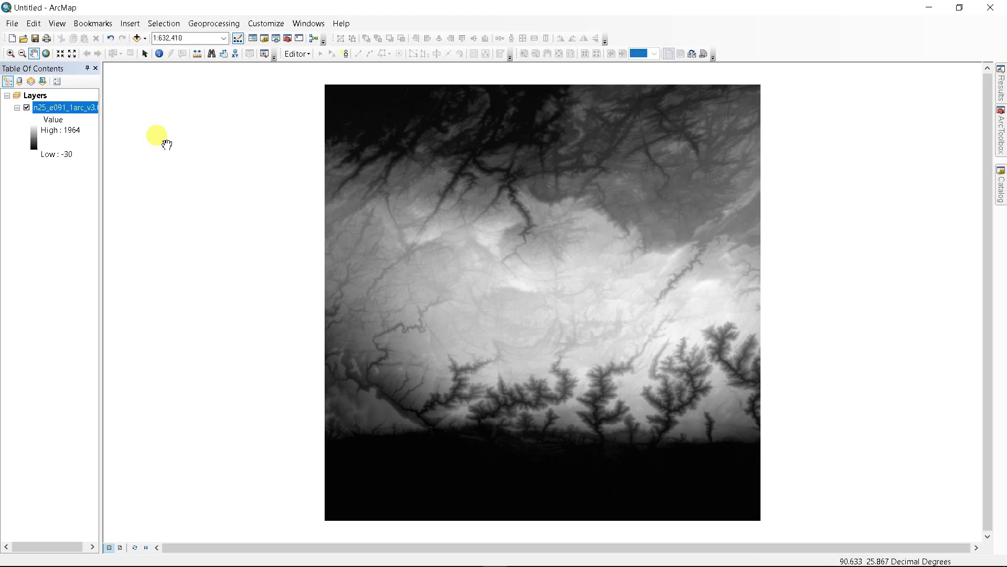
Set the geoprocessing scratch workspace to the Watershed Delineation folder
click(207, 23)
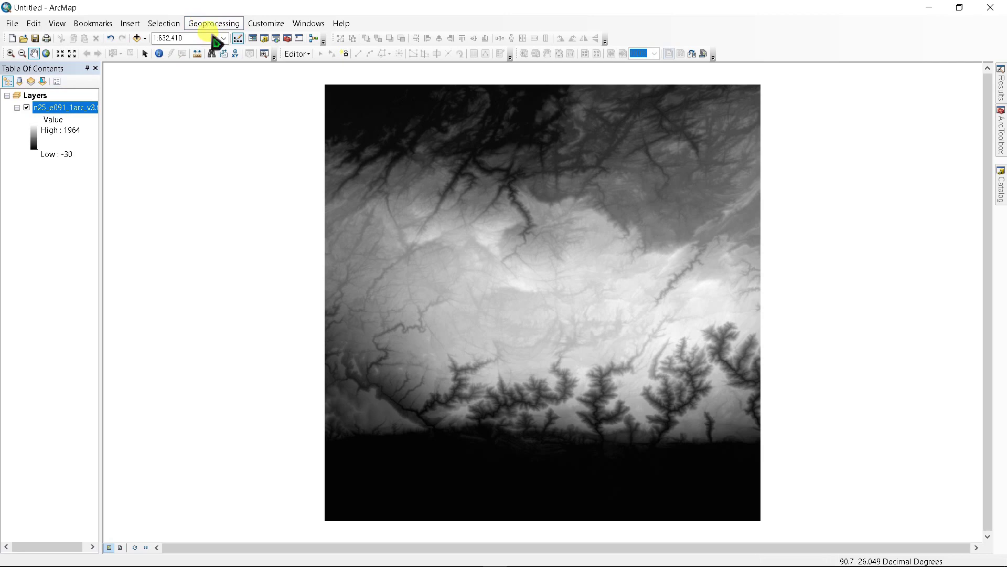
click(214, 21)
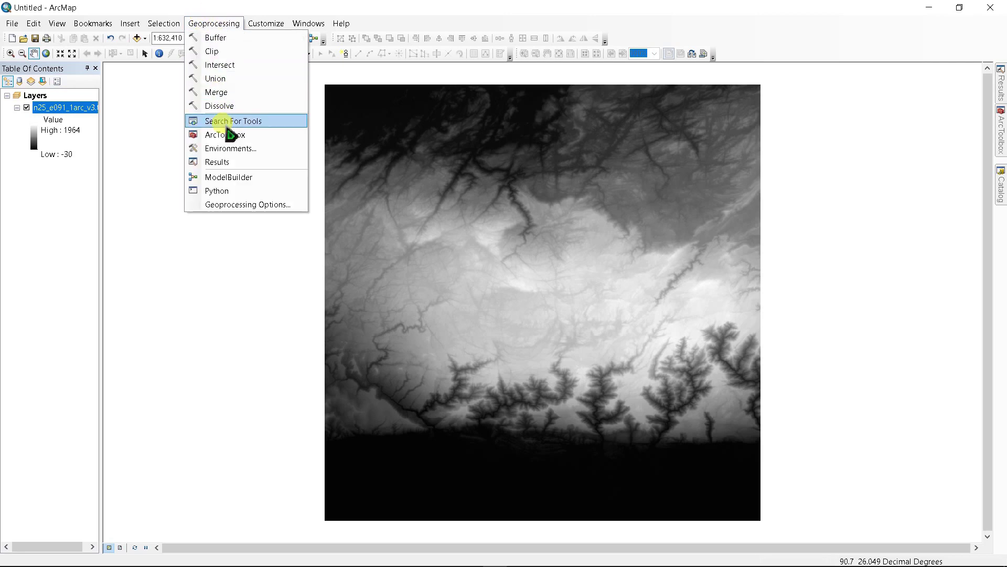
click(217, 149)
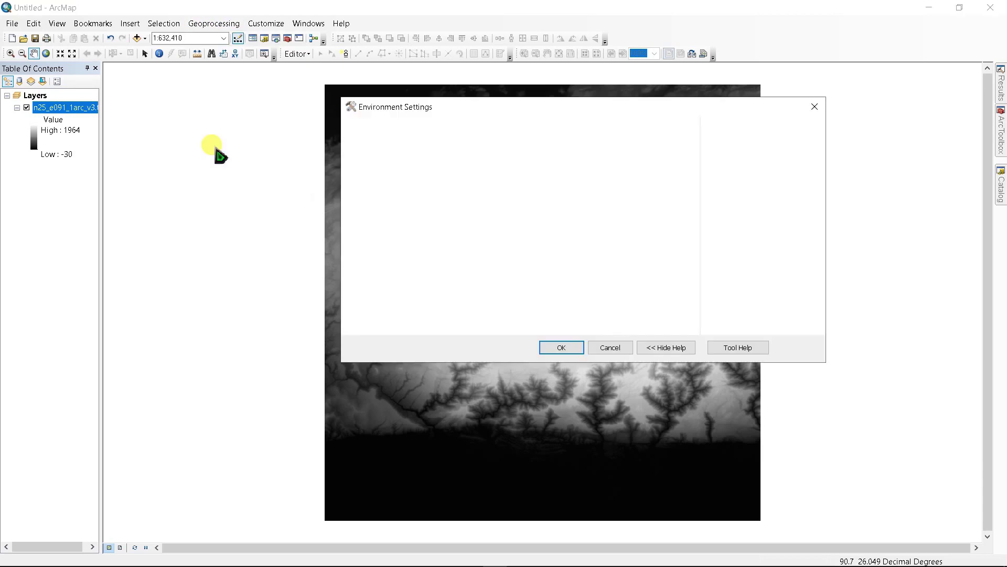
click(365, 132)
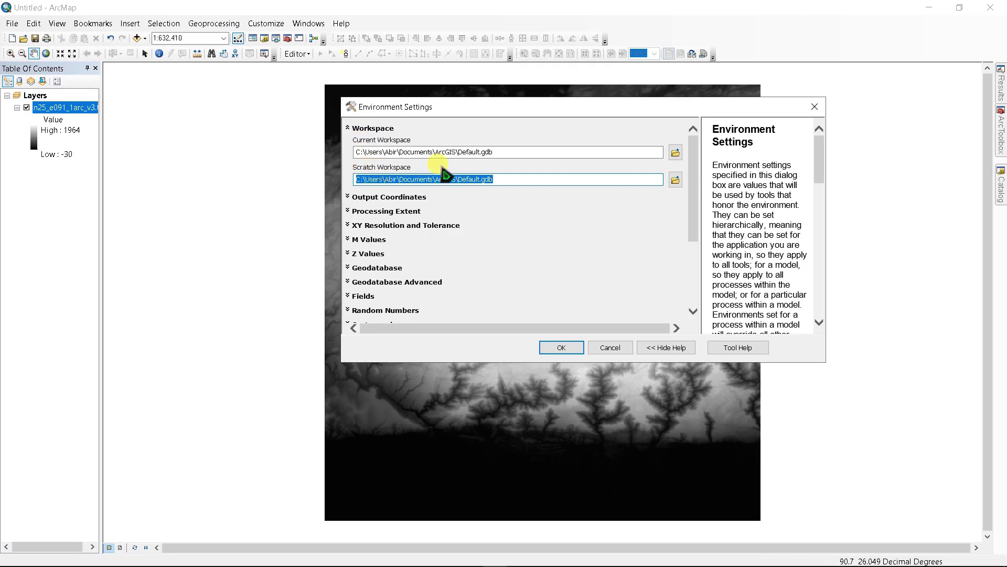
click(676, 181)
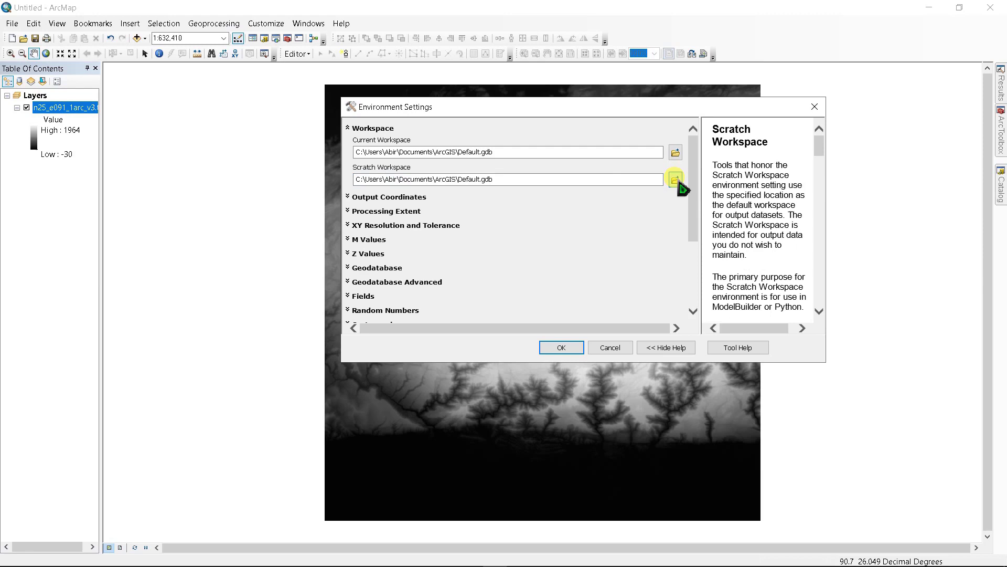
click(472, 193)
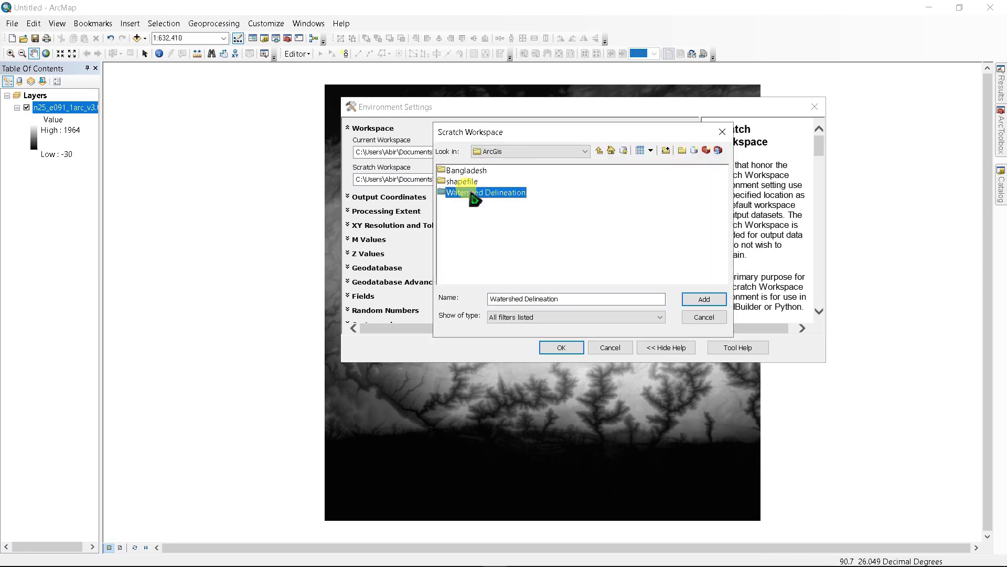
click(689, 300)
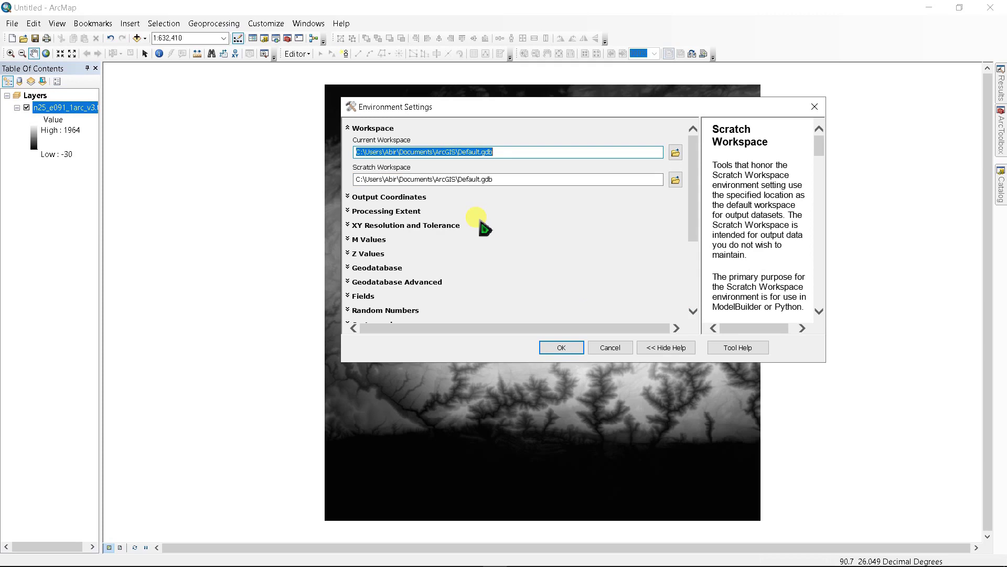
Set Raster Analysis cell size to 'Same as layer n25_e091_1arc_v3.tif' and confirm the environments
scroll(446, 246, down, 3)
click(401, 291)
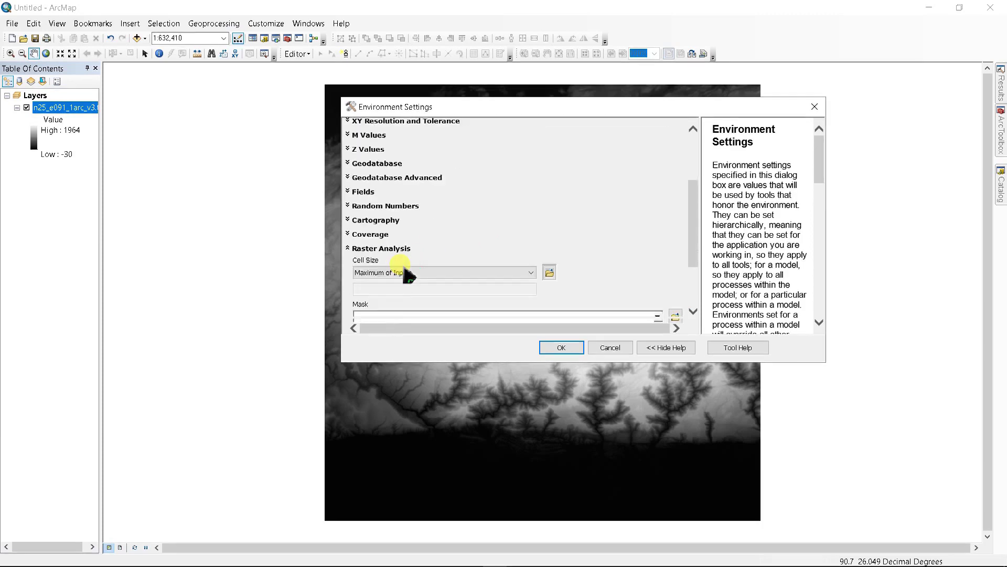
scroll(430, 263, down, 1)
scroll(461, 226, down, 2)
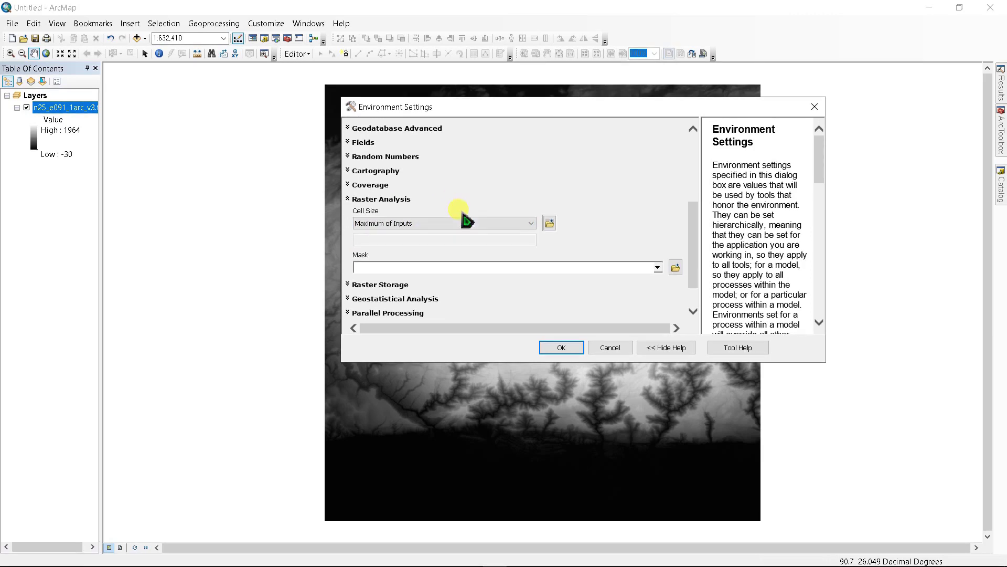
click(513, 226)
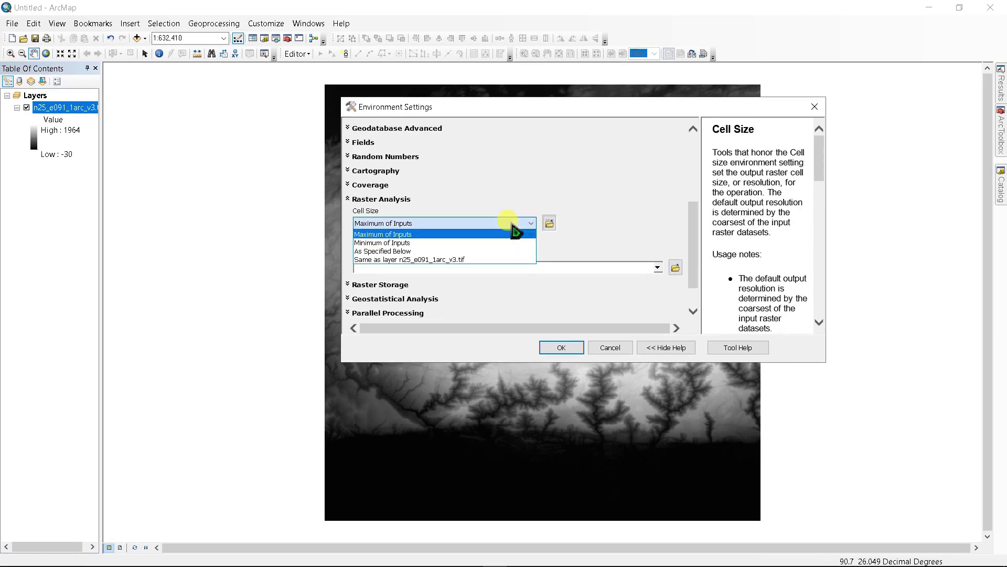
click(429, 259)
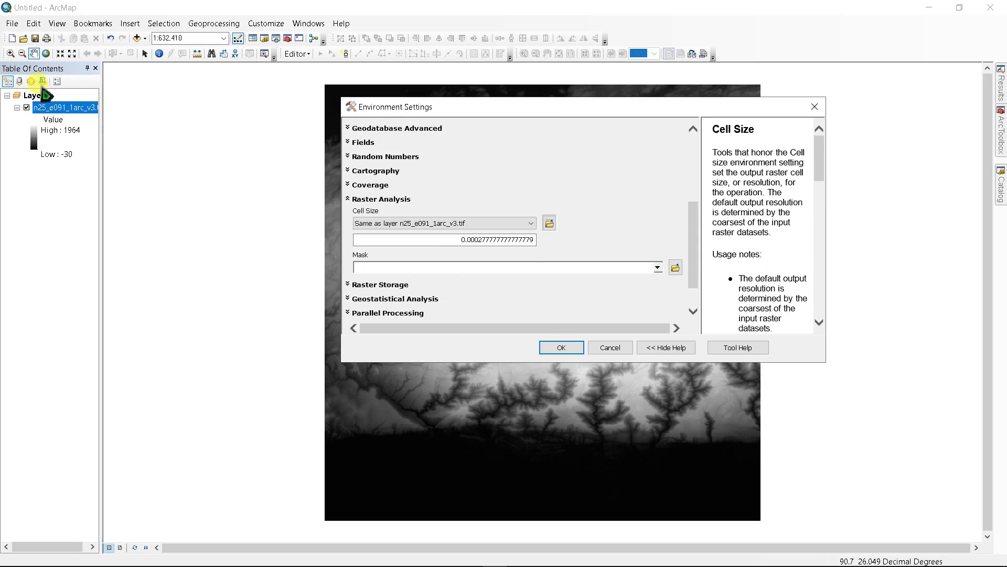
scroll(611, 226, down, 1)
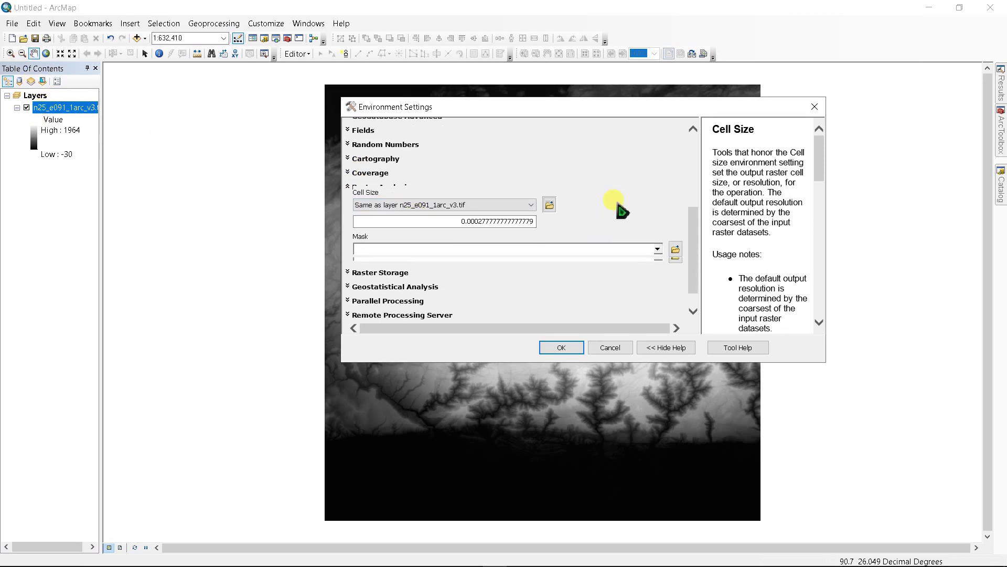
click(561, 348)
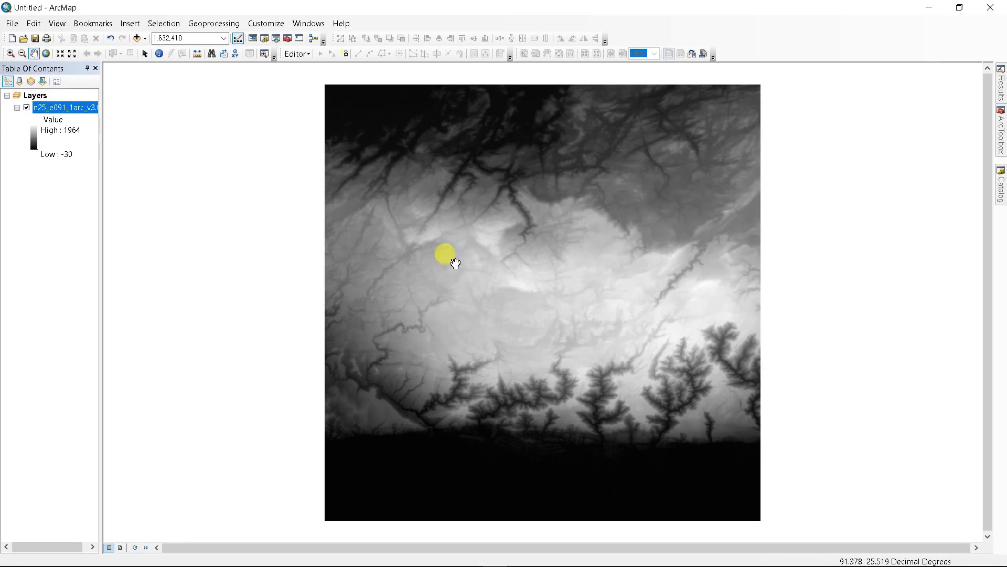
Enable Spatial Analyst and the other extensions in the Extensions manager
click(268, 24)
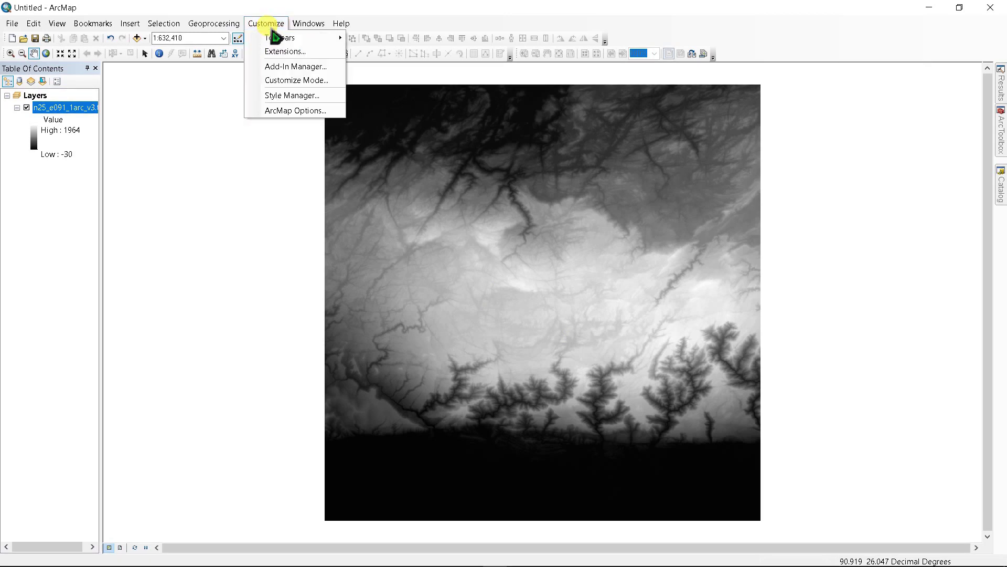
click(275, 51)
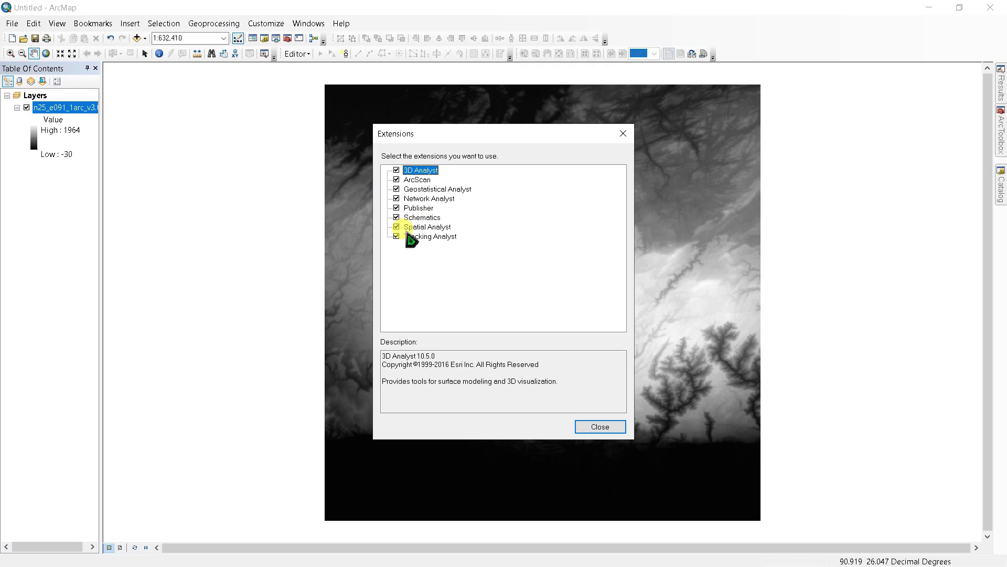
click(588, 429)
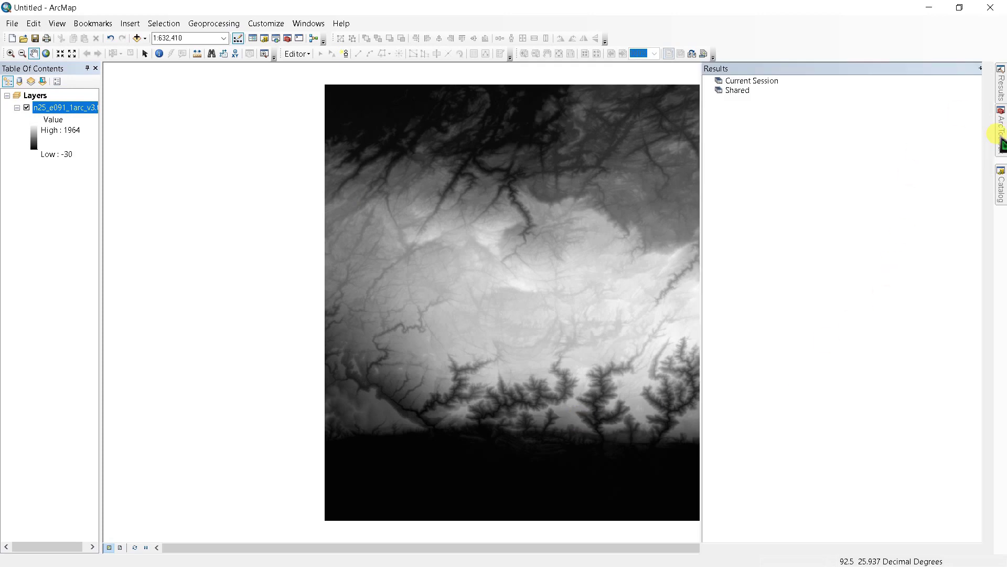
Fill sinks in n25_e091_1arc_v3.tif to create Fill_n25_e091_11.tif, then hide the original DEM layer
click(1000, 137)
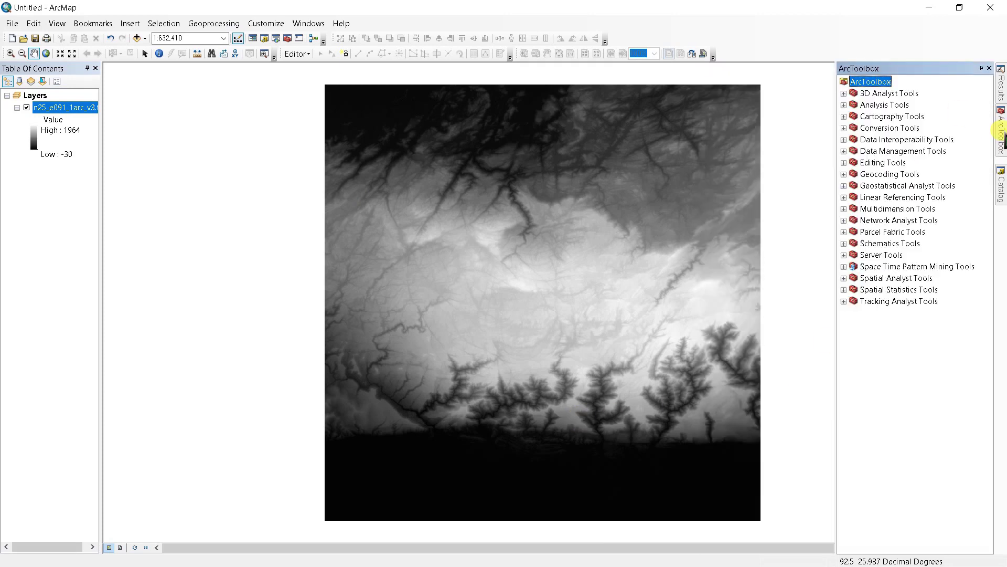
double_click(884, 282)
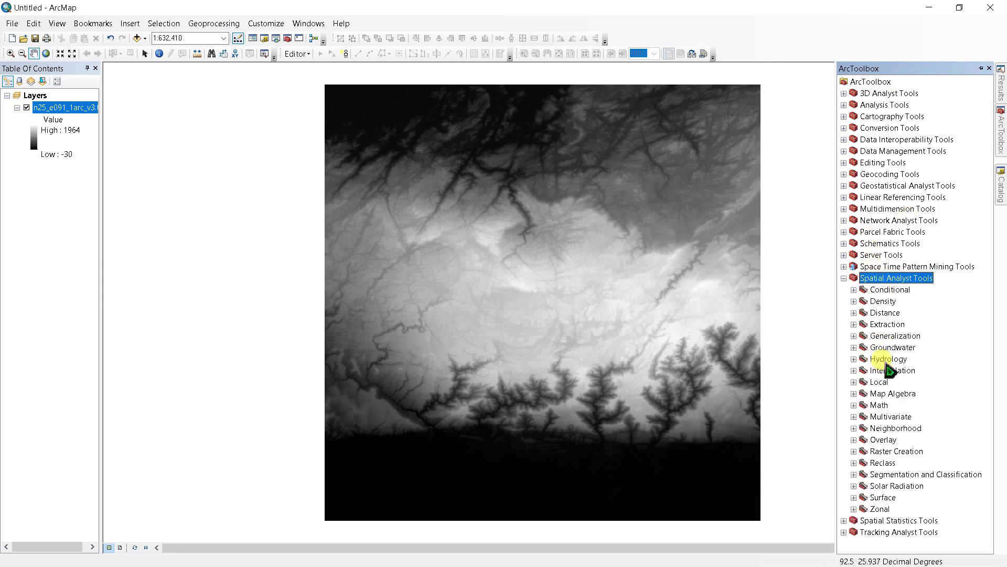
click(889, 360)
double_click(888, 361)
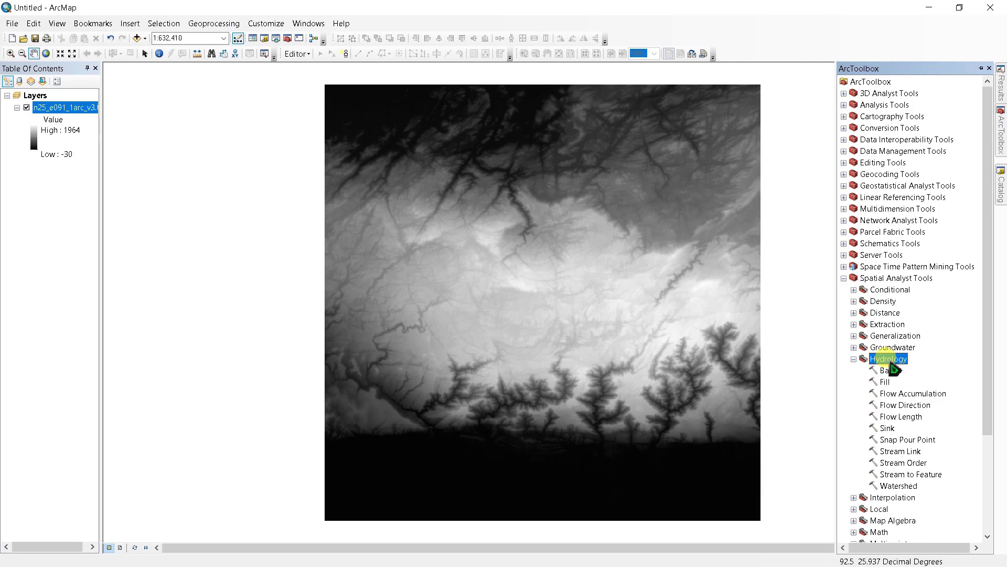
scroll(890, 356, down, 1)
click(887, 348)
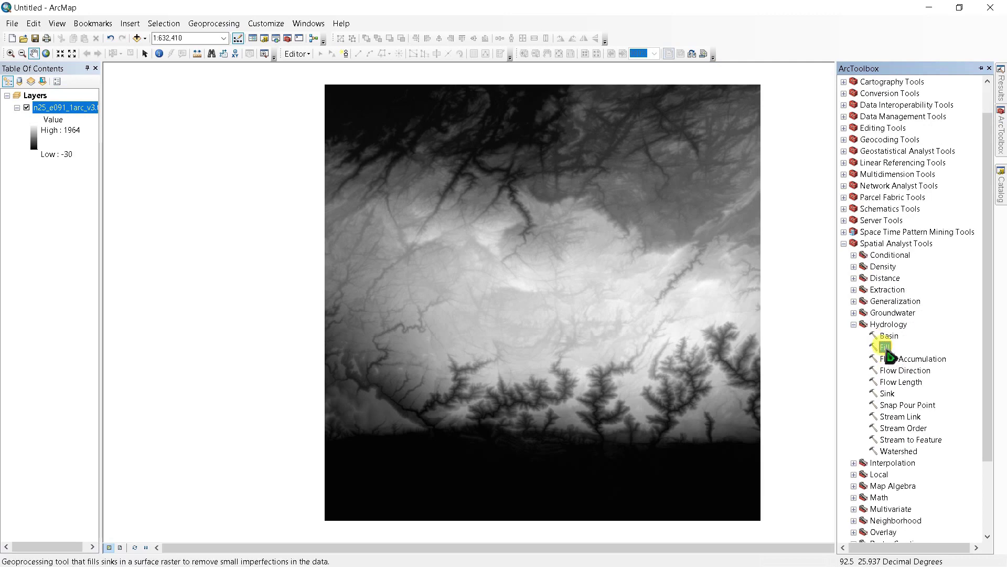
double_click(887, 348)
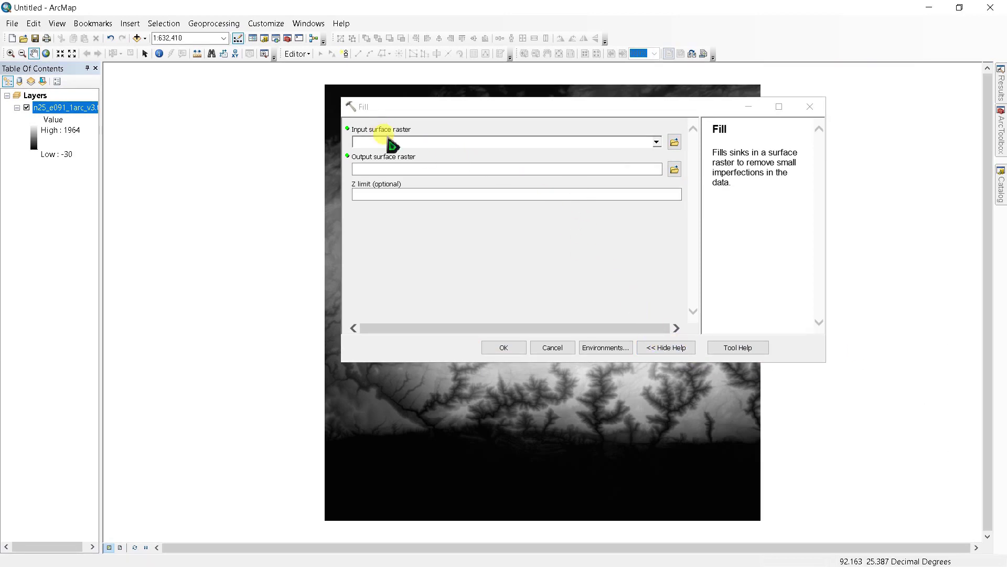
click(656, 143)
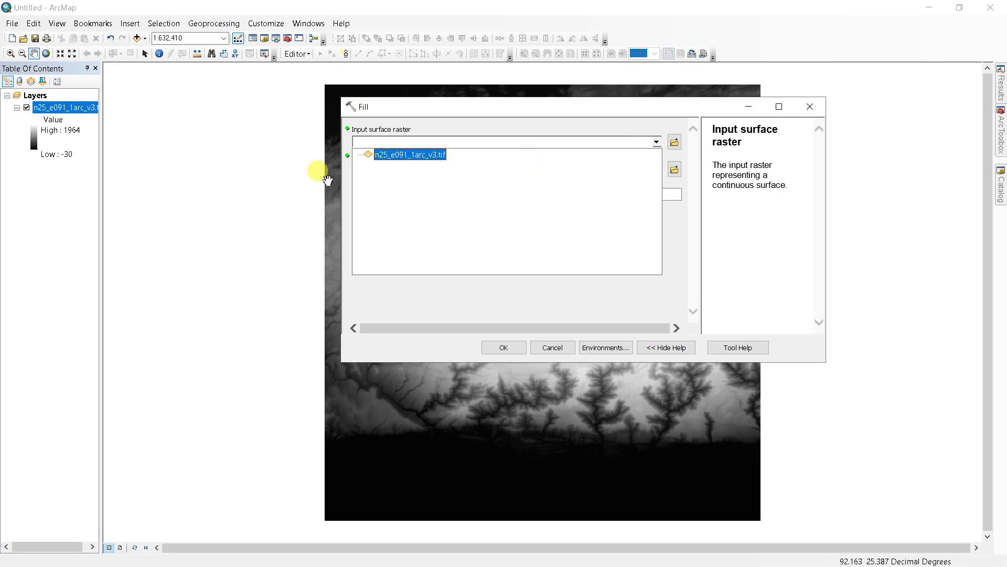
click(391, 155)
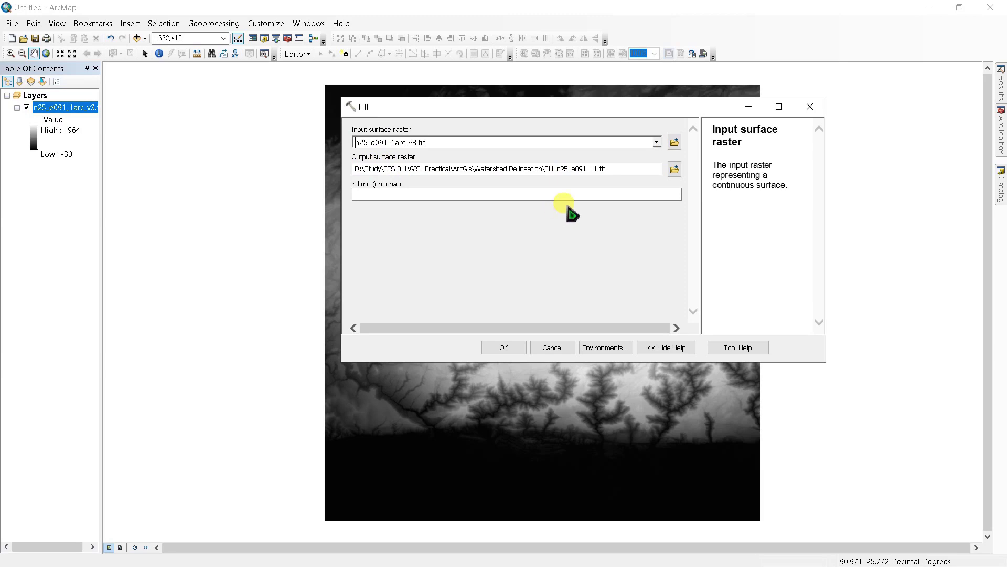
click(504, 348)
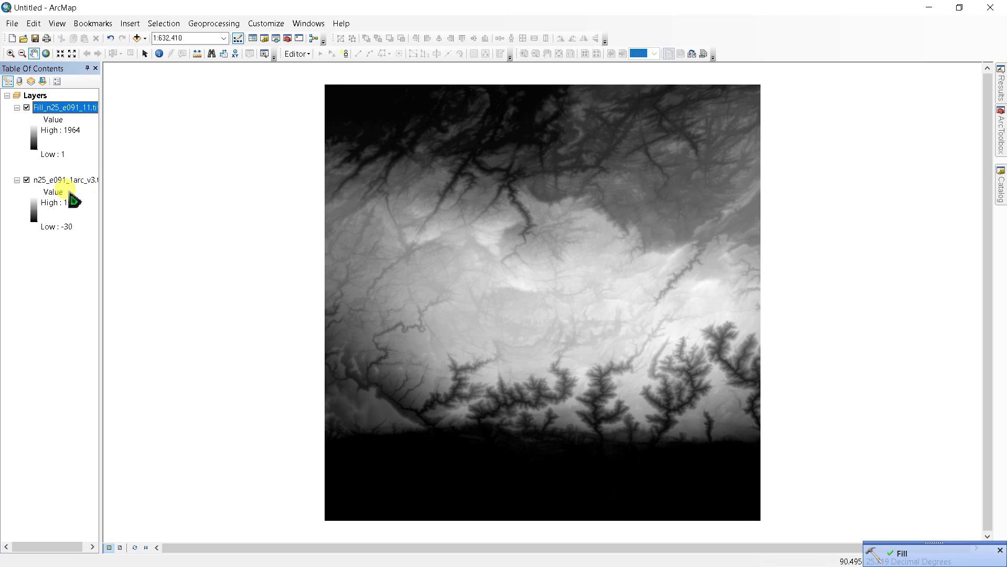
click(26, 180)
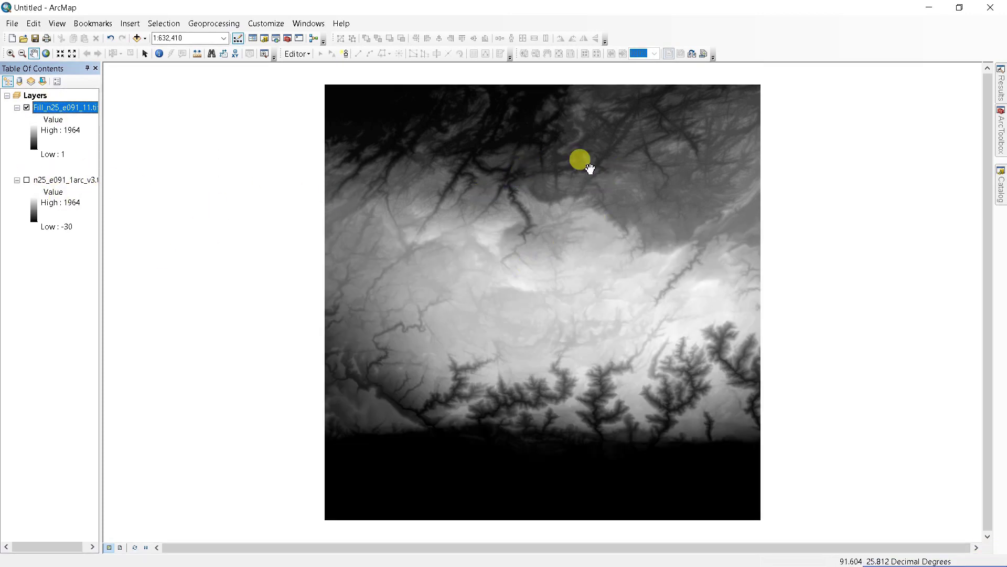
Run Flow Direction on Fill_n25_e091_11.tif to produce FlowDir_Fill_n21.tif
click(999, 128)
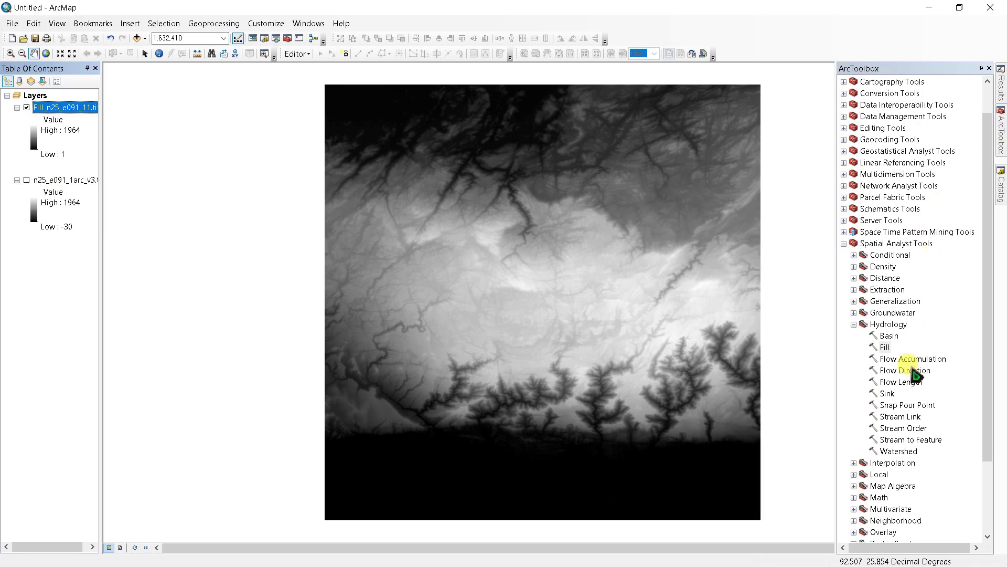
double_click(908, 370)
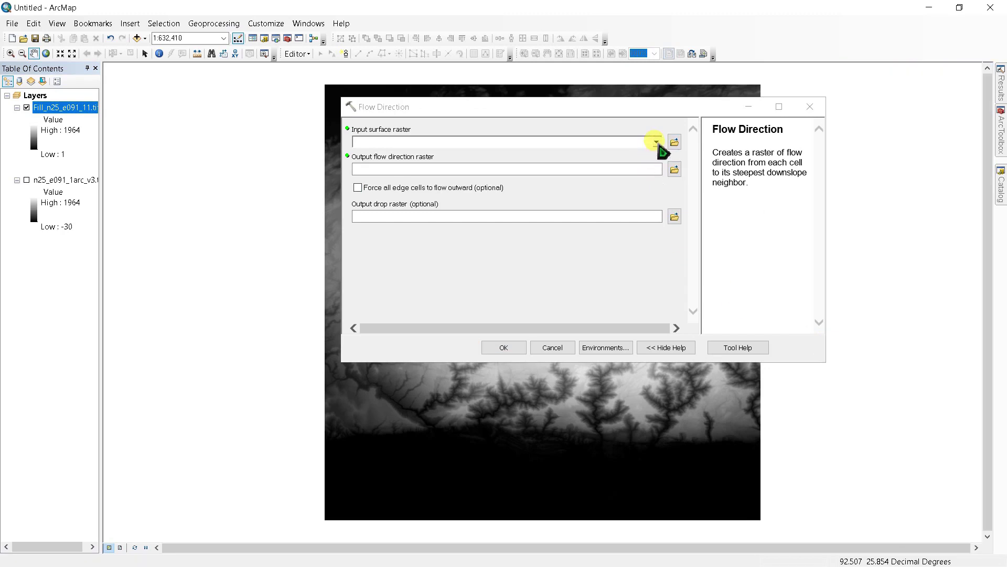
click(656, 142)
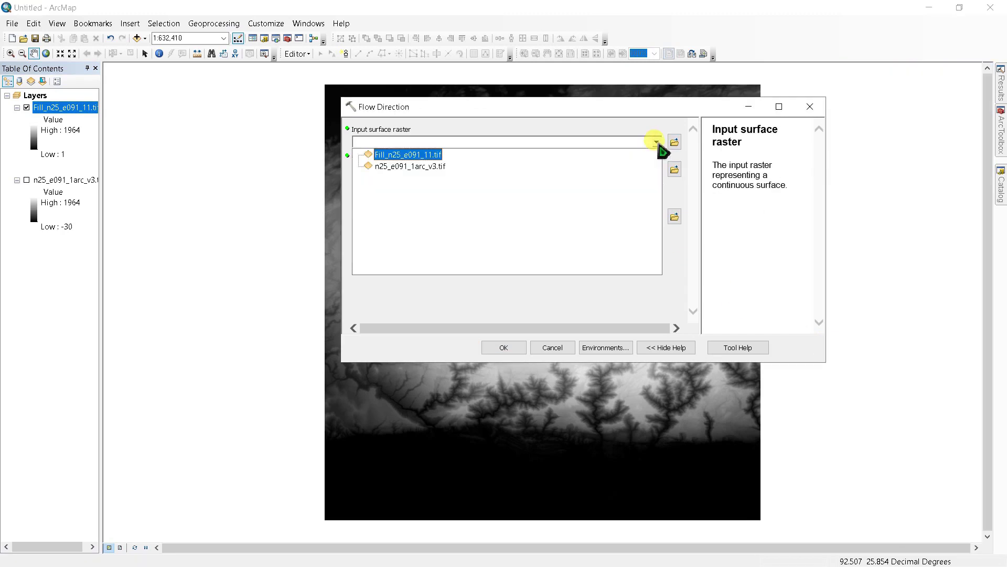
click(380, 155)
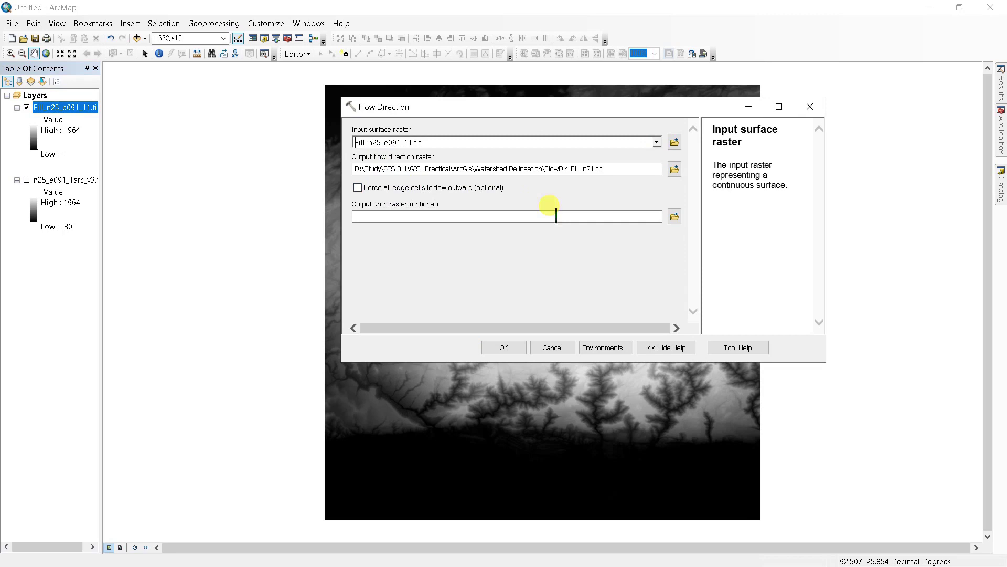
click(513, 350)
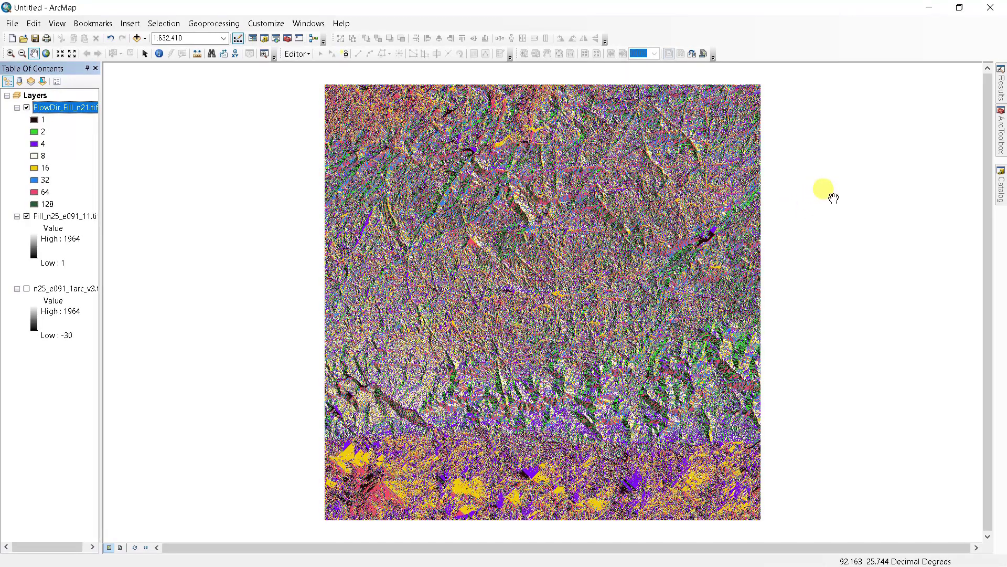
Run Flow Accumulation on FlowDir_Fill_n21.tif to produce the FlowAcc_FlowDir1 layer
click(999, 132)
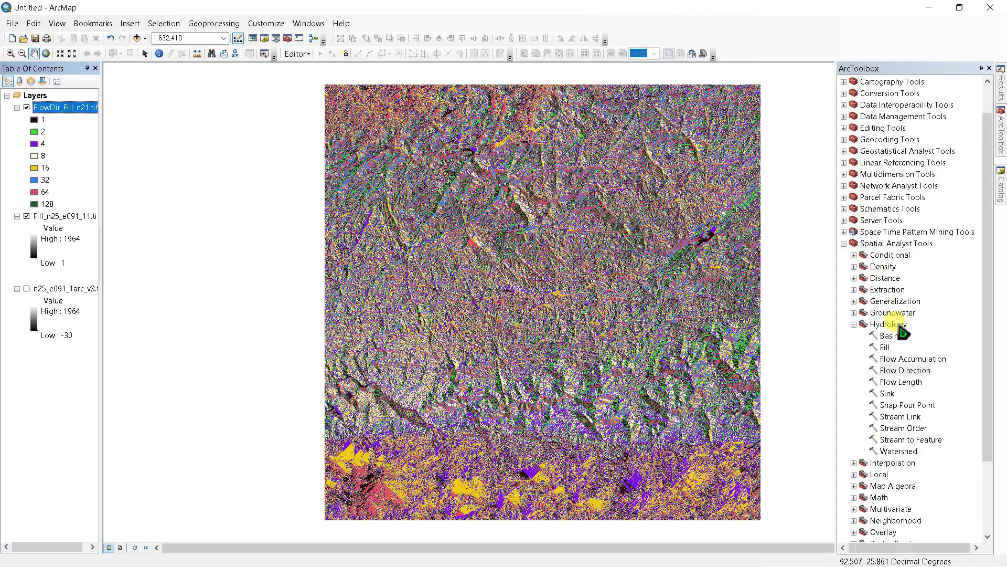
double_click(899, 359)
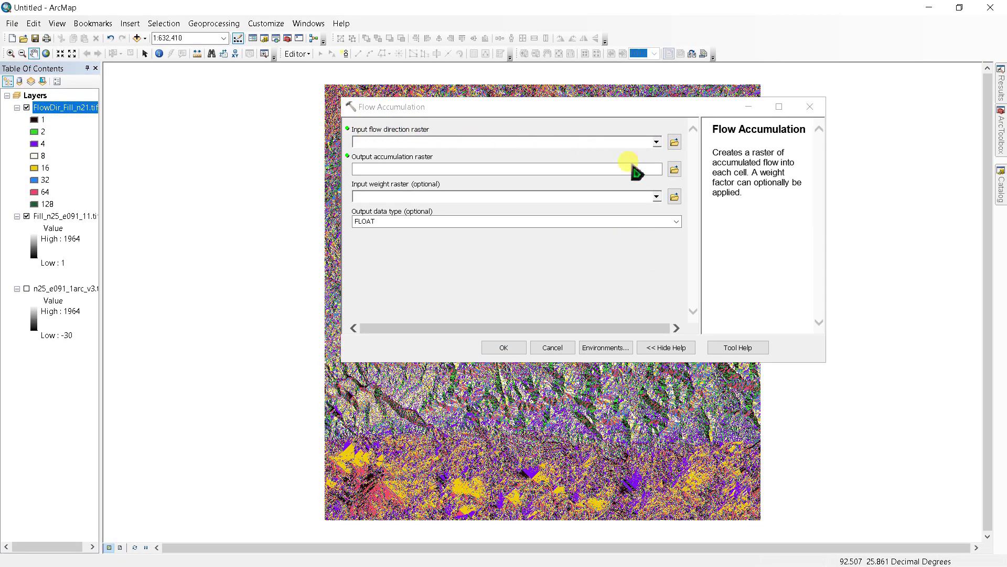
click(655, 143)
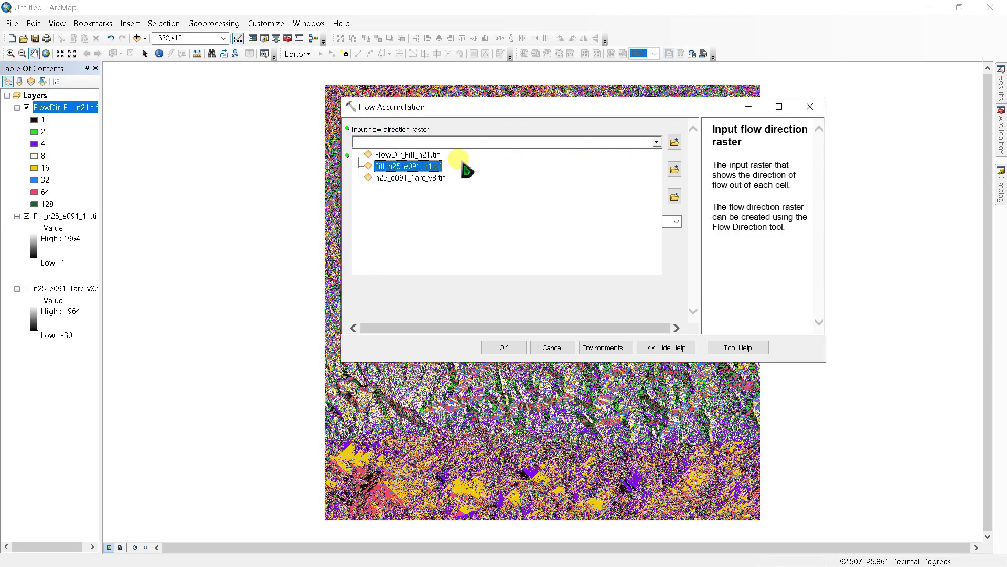
click(411, 154)
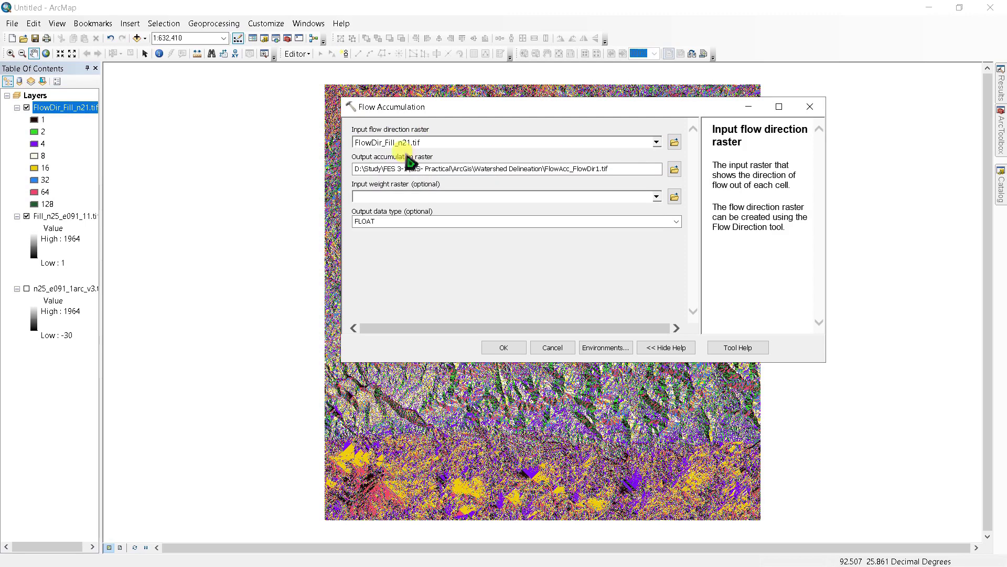
click(504, 347)
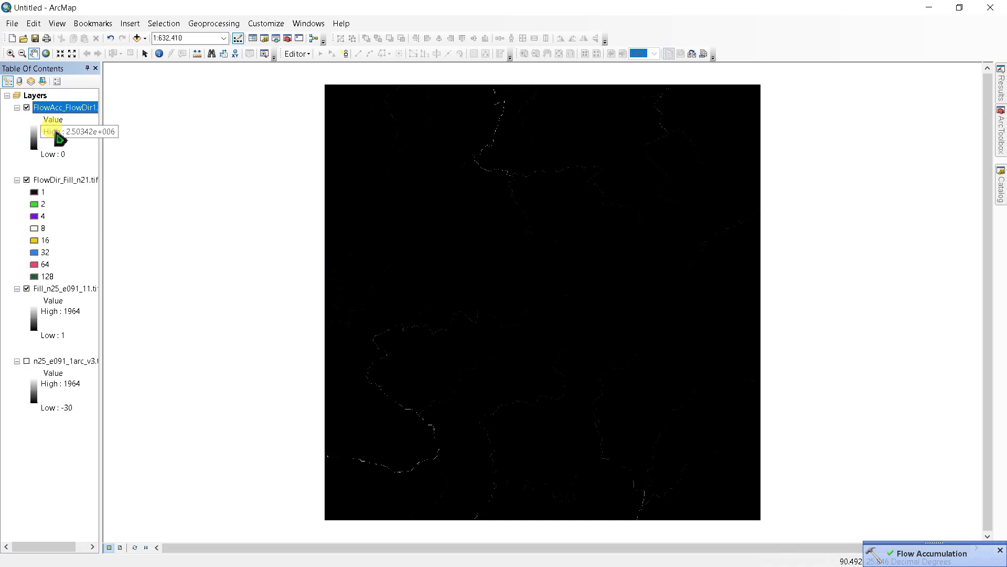
Classify the FlowAcc_FlowDir1 symbology into 2 classes with the break at 500
right_click(49, 110)
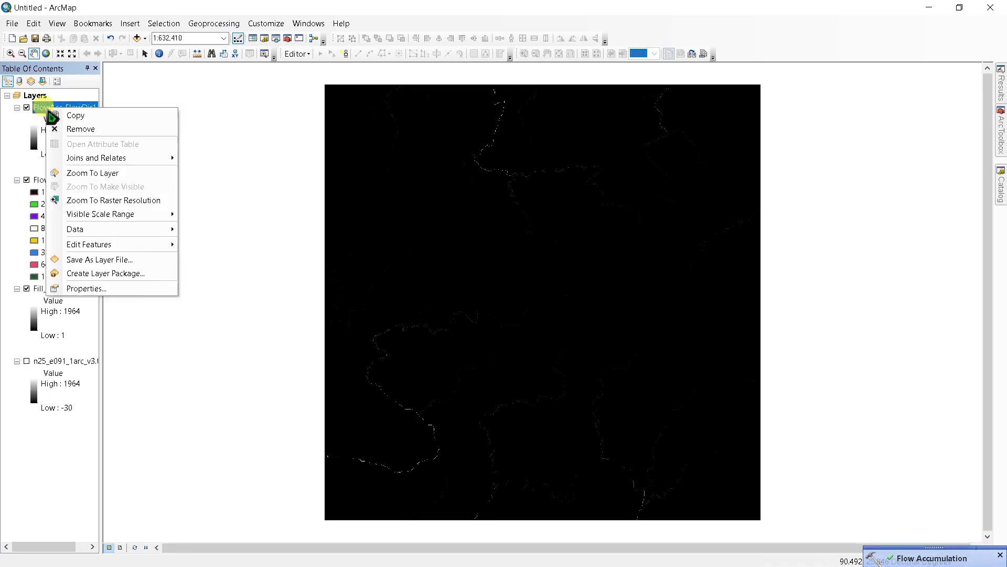
click(84, 288)
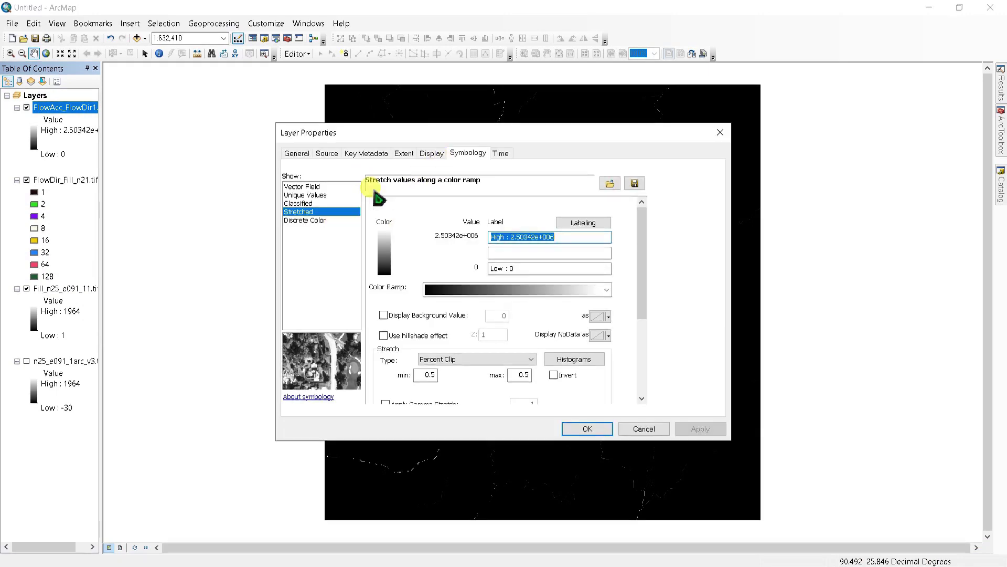
click(300, 204)
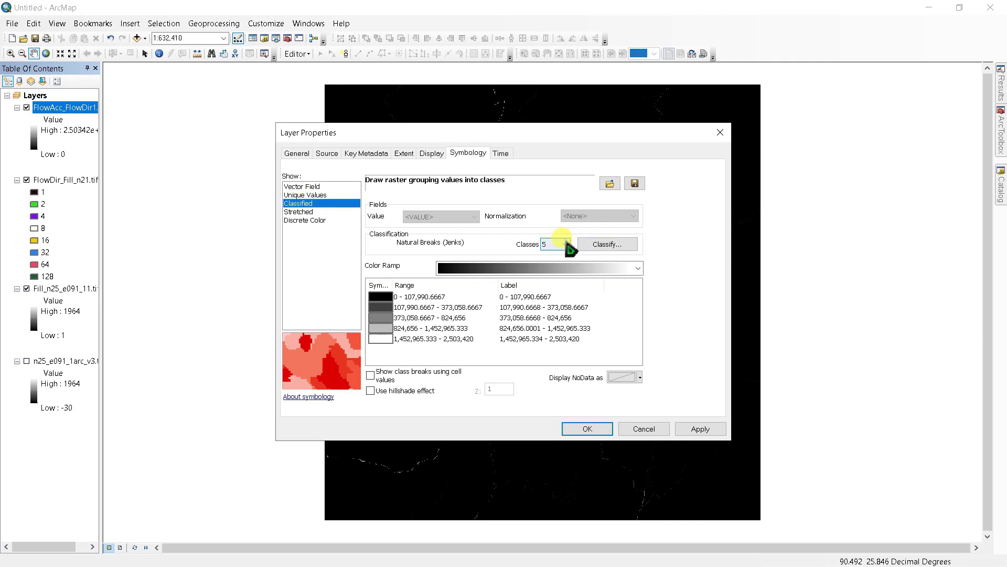
click(566, 244)
click(569, 264)
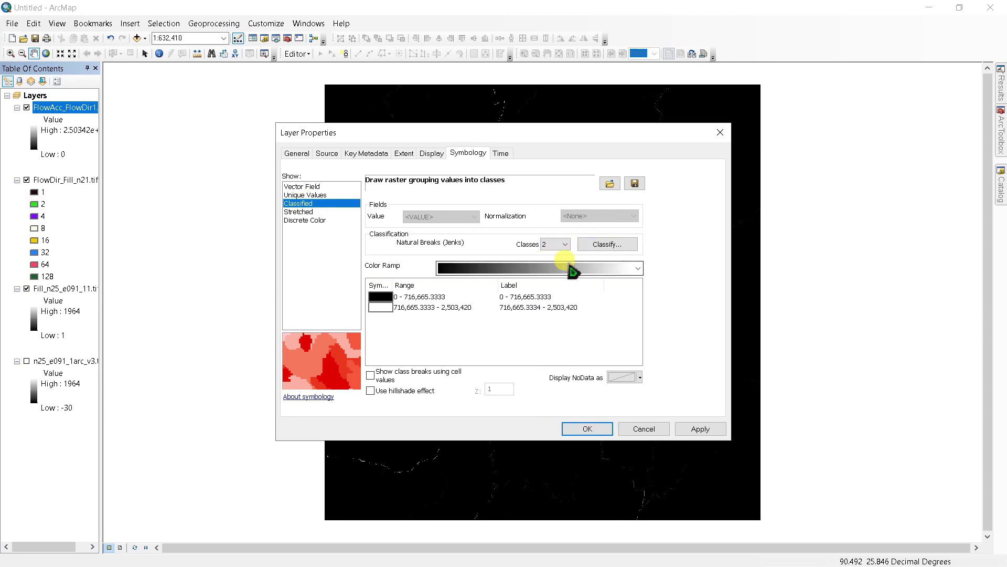
click(608, 245)
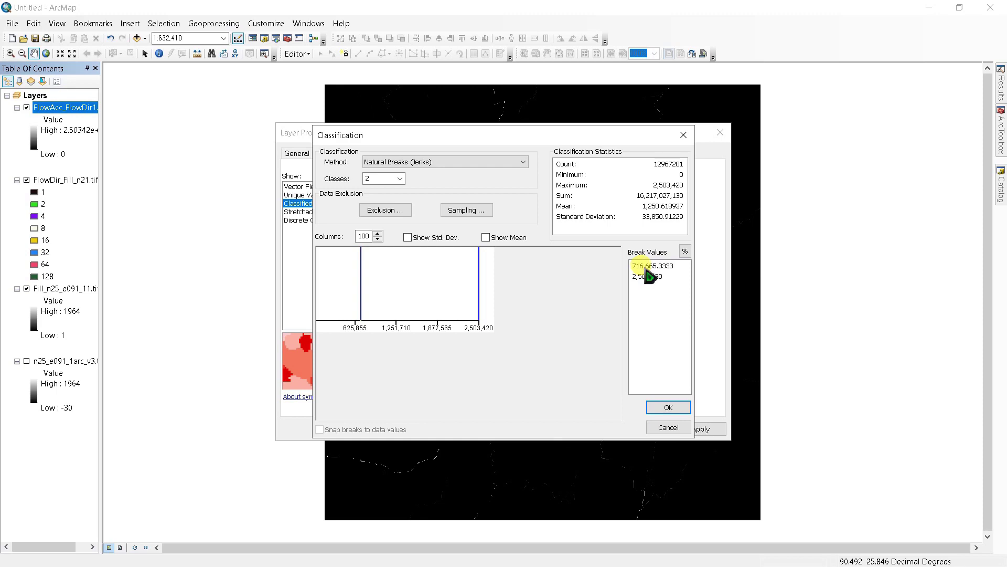
click(646, 267)
text(500)
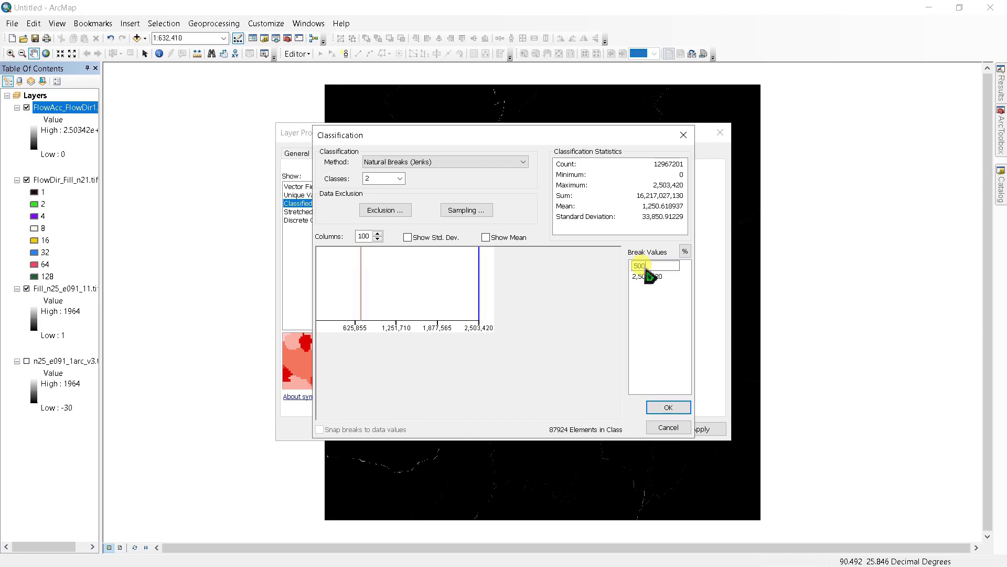
click(668, 409)
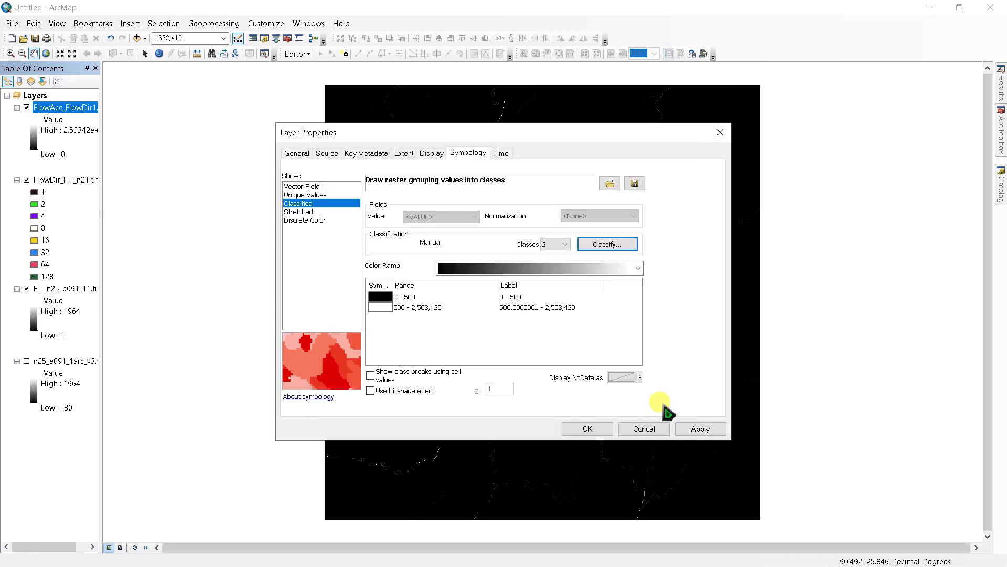
click(693, 428)
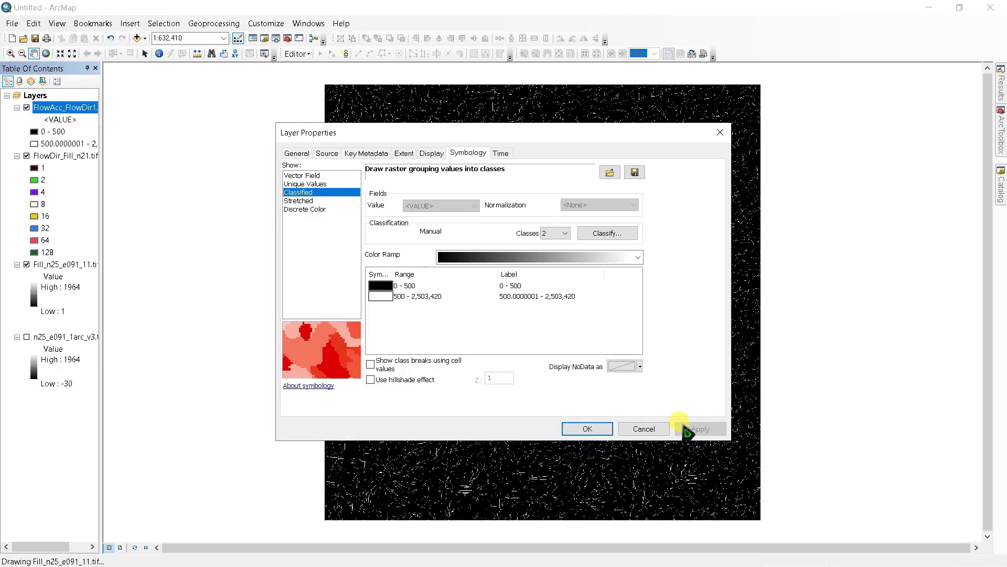
Colour the 0–500 class No Color and the 500–2,503,420 class red
click(387, 289)
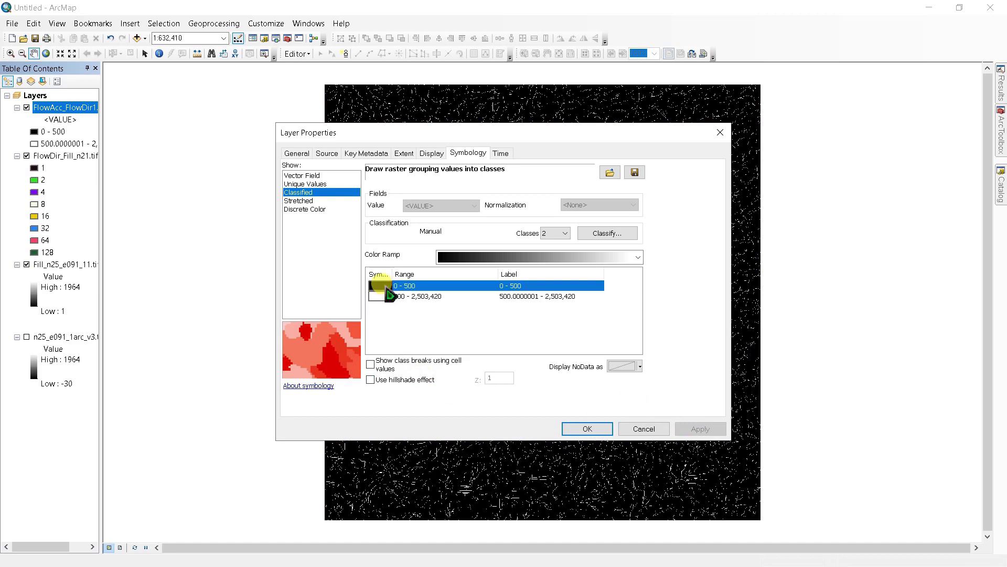
click(383, 292)
click(386, 296)
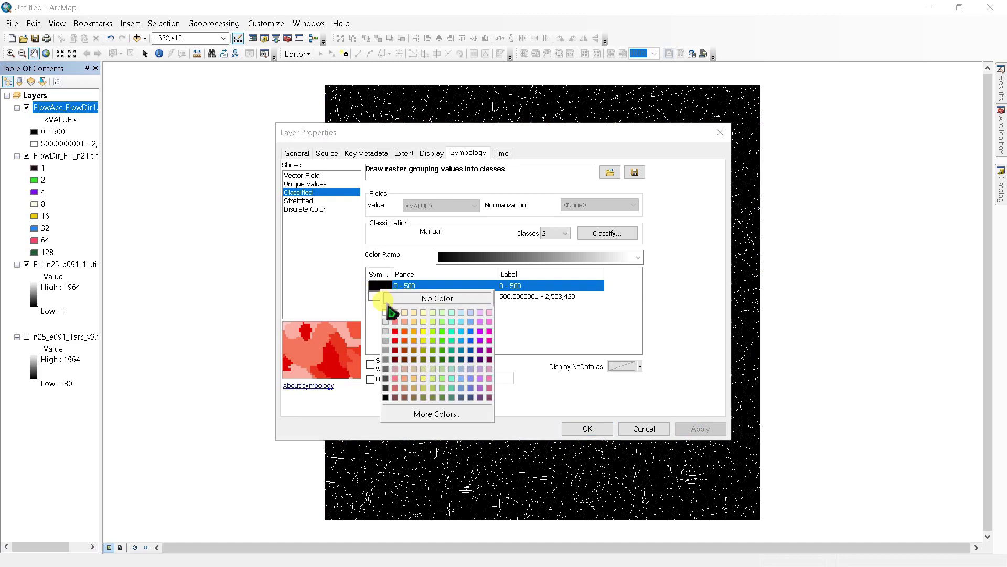
click(410, 299)
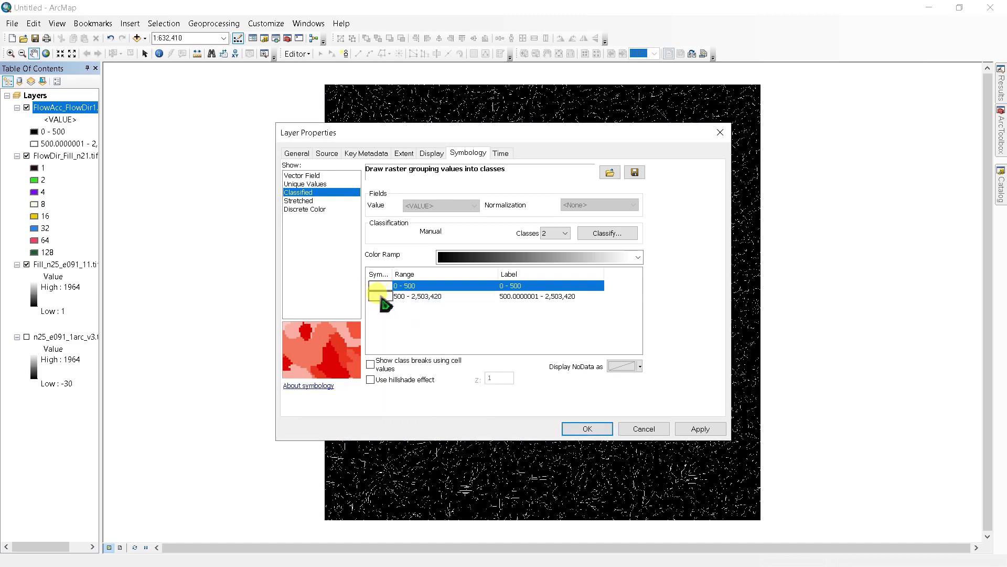
click(385, 297)
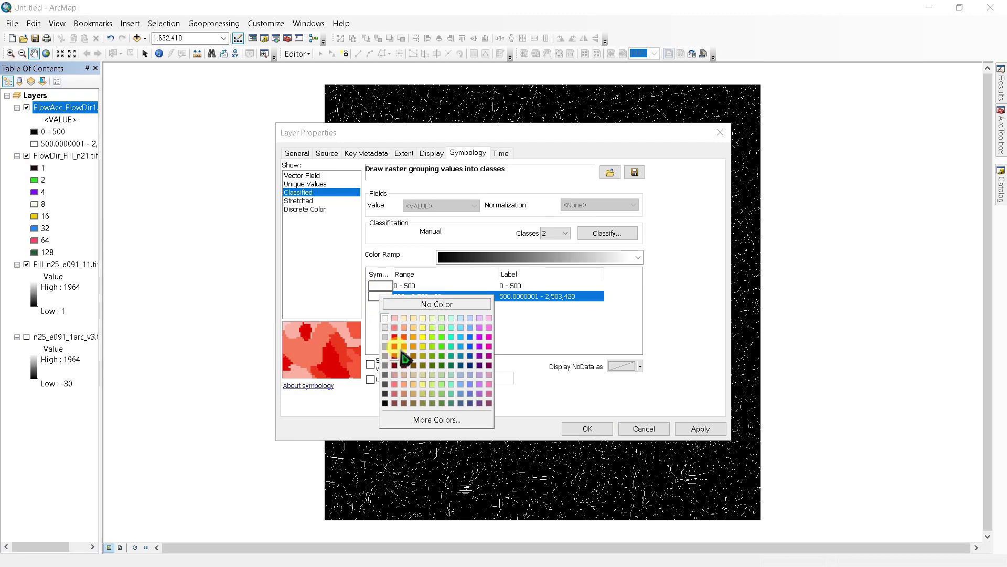
click(394, 336)
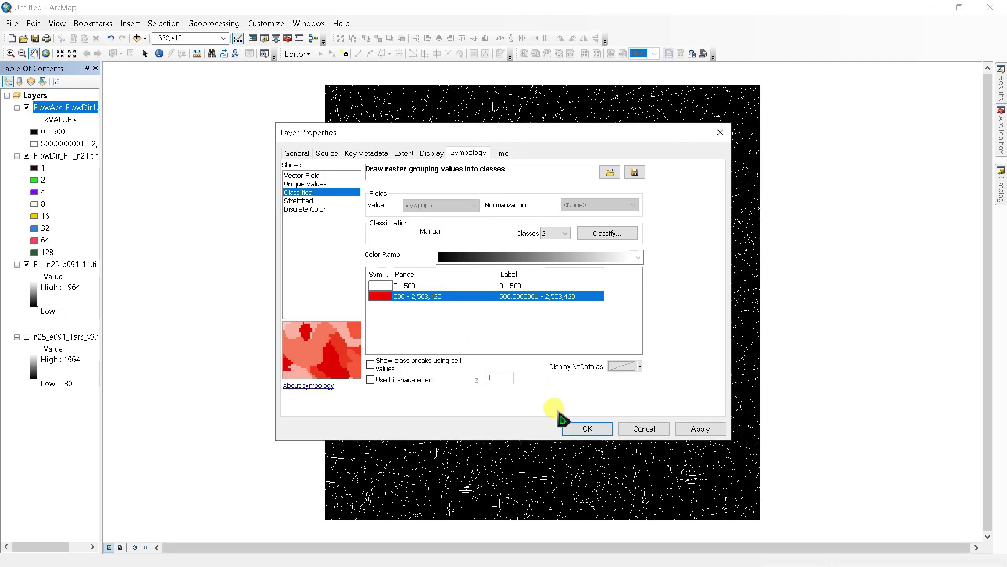
click(588, 427)
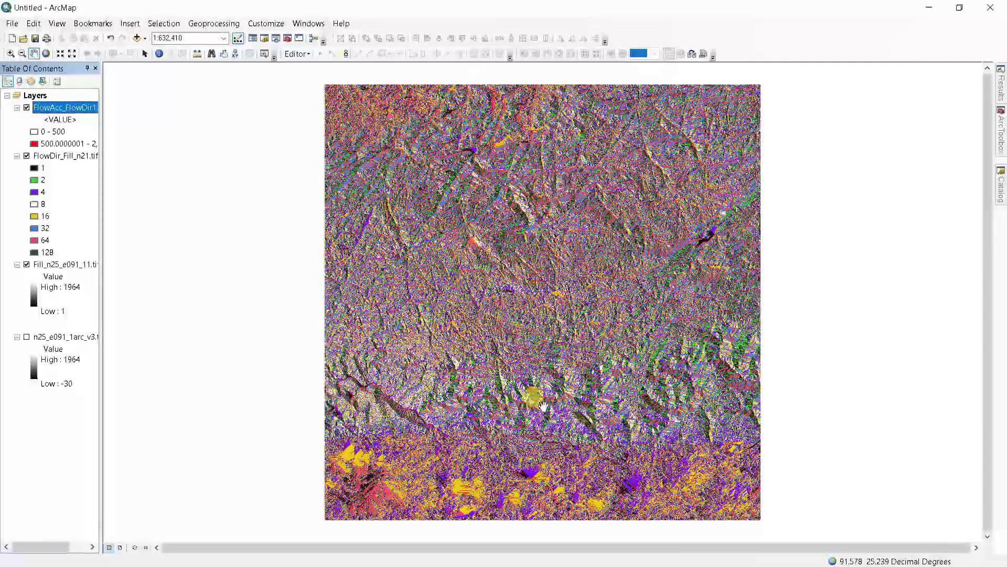
Hide FlowDir_Fill_n21.tif, zoom to the FlowAcc_FlowDir1 layer extent, and show the Hydrology tools
click(26, 156)
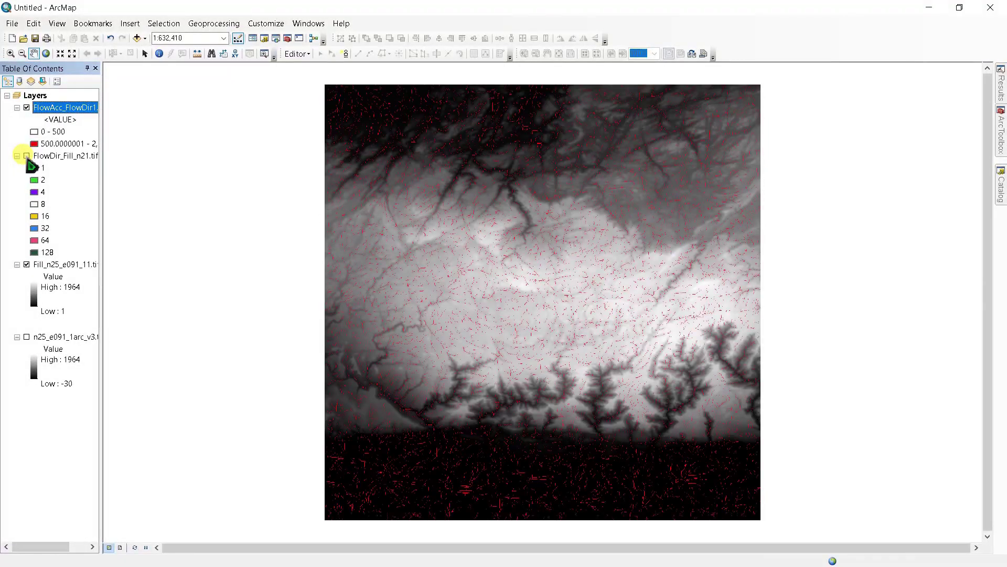
scroll(545, 402, up, 1)
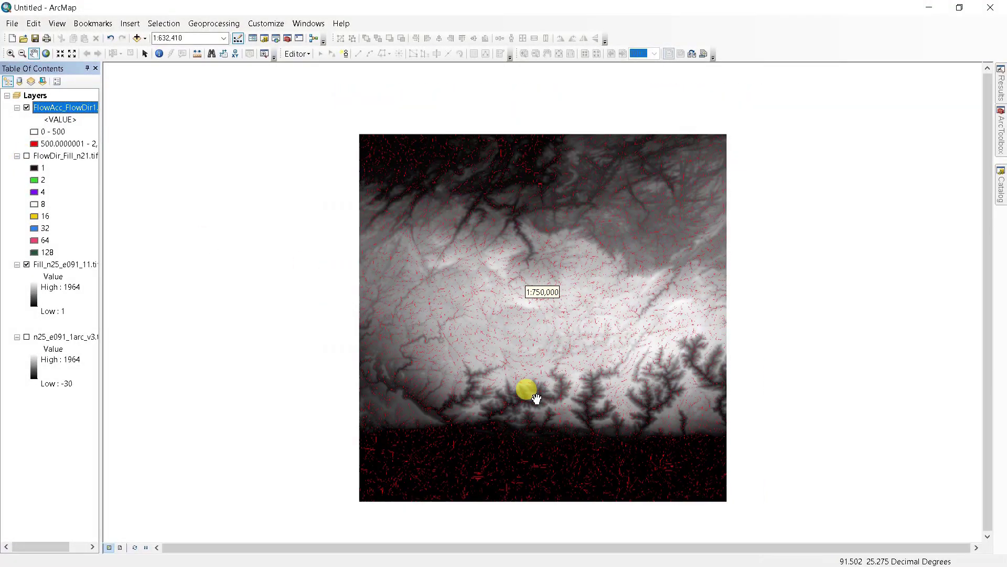
scroll(536, 398, down, 1)
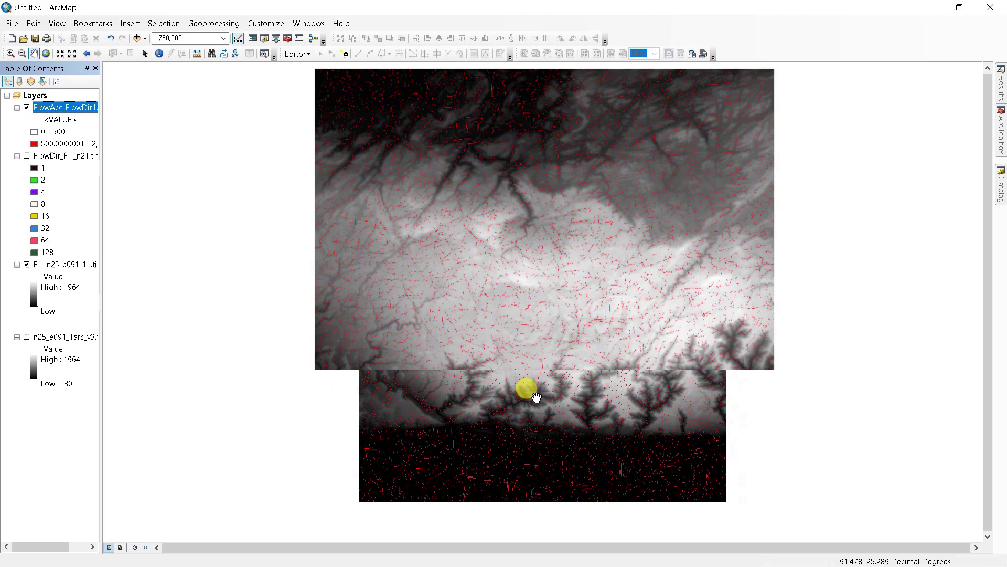
scroll(536, 398, down, 2)
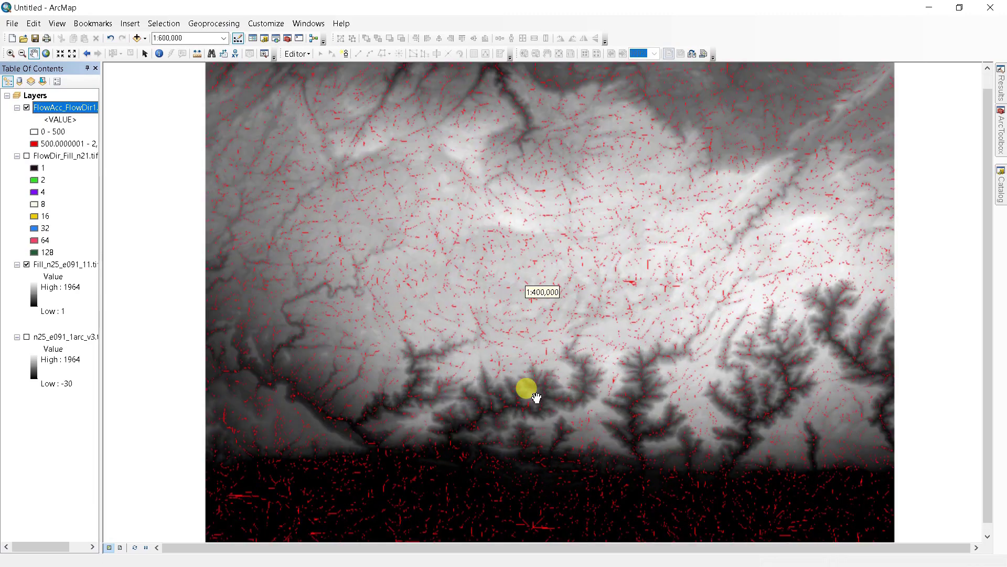
scroll(536, 398, down, 2)
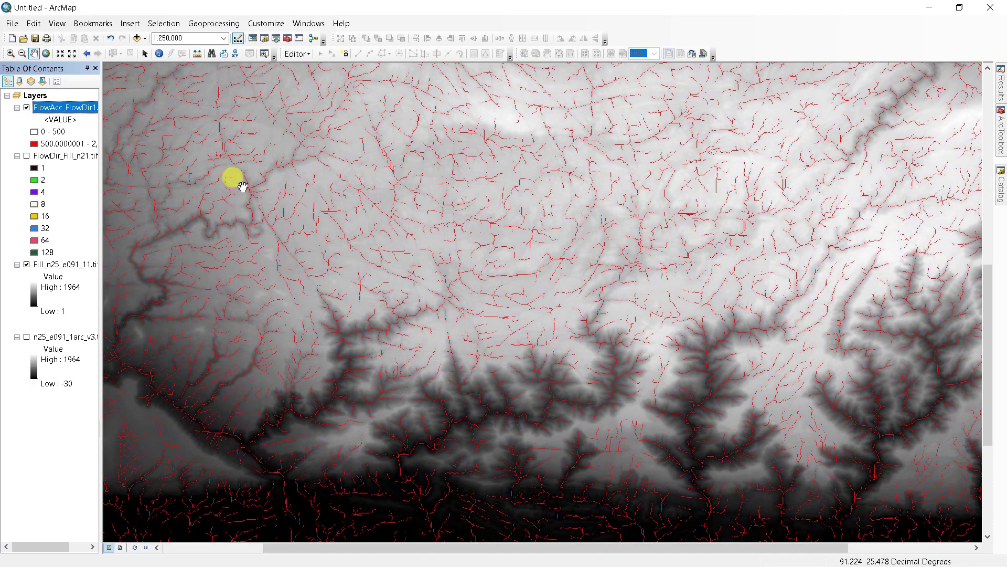
right_click(44, 107)
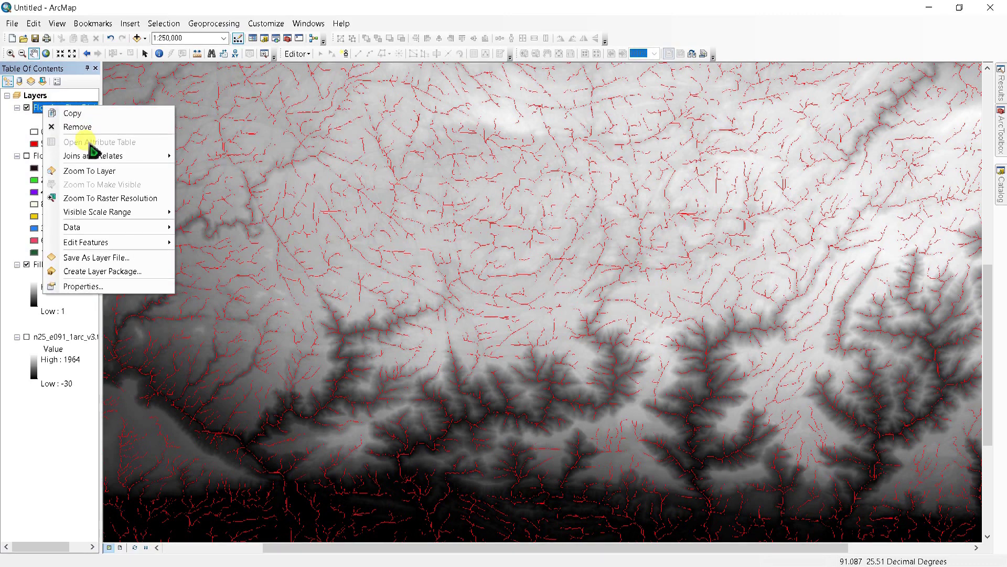
click(83, 171)
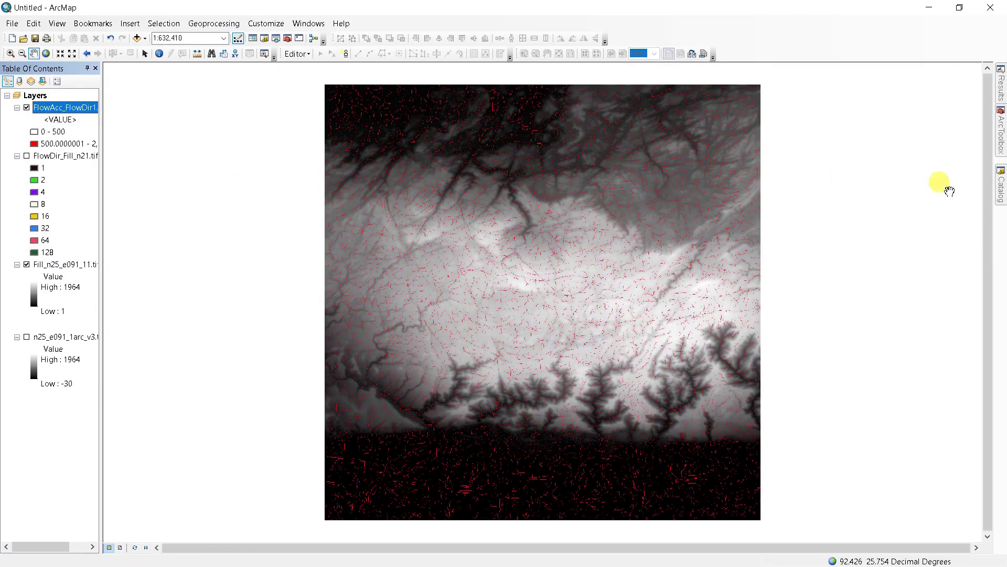
click(1001, 149)
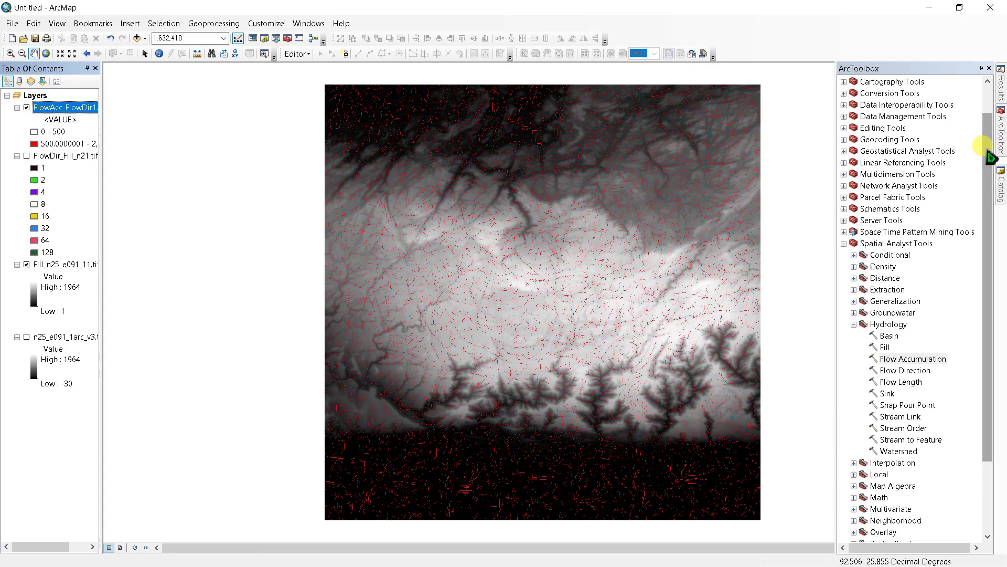
Run Basin on FlowDir_Fill_n21.tif to create the Basin_FlowDir_F1 drainage basin raster
double_click(891, 338)
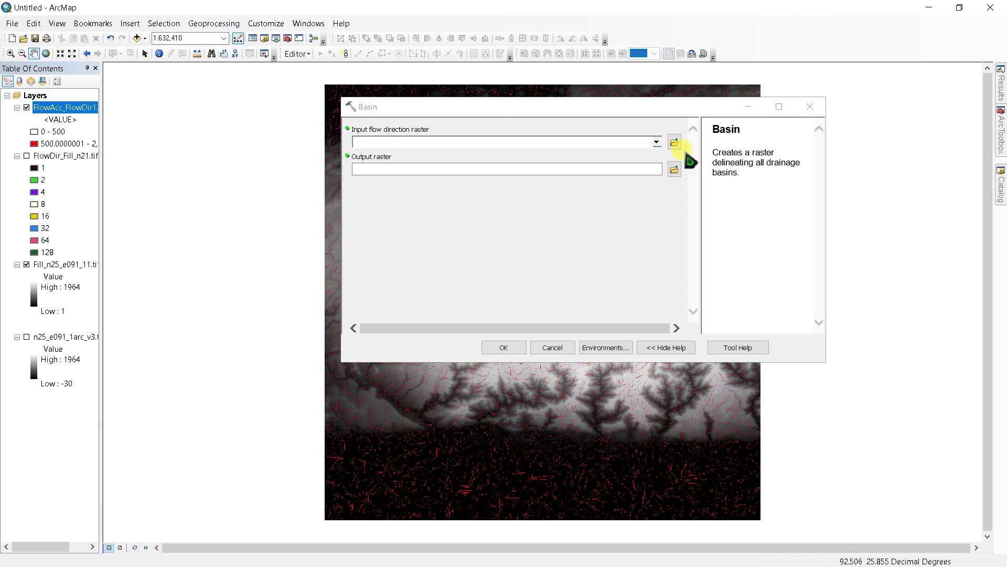
click(656, 142)
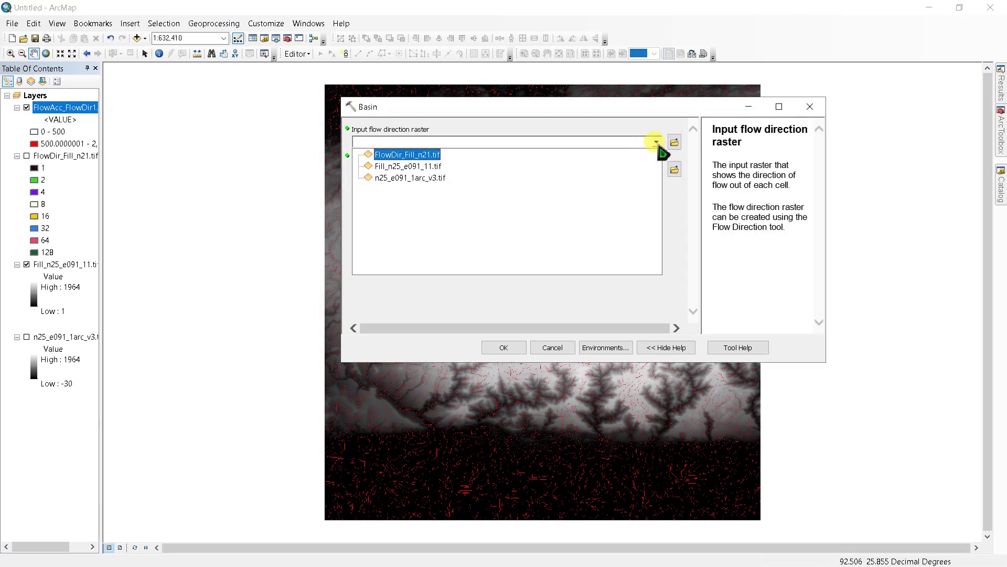
click(406, 161)
click(501, 349)
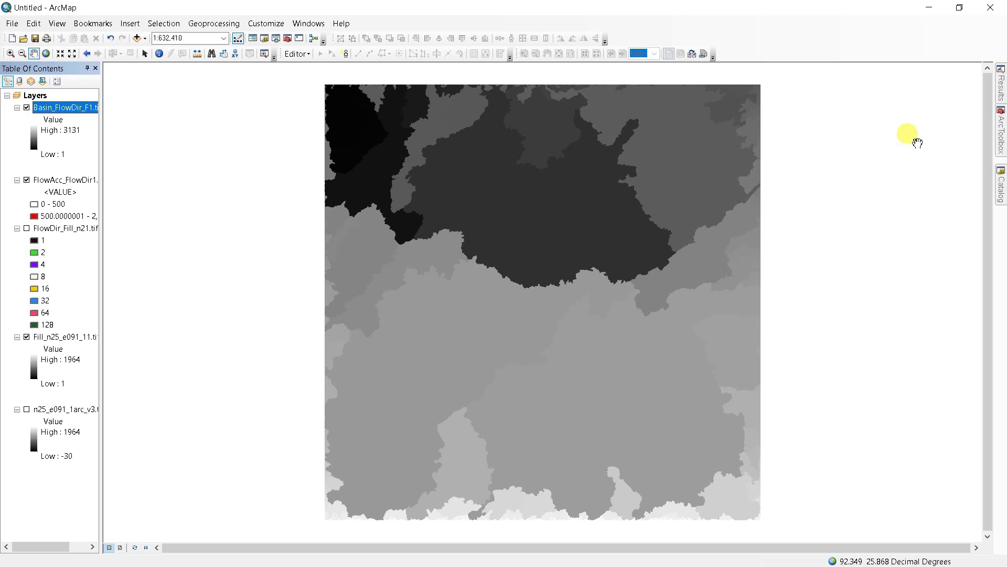
click(1000, 131)
Convert Basin_FlowDir_F1.tif with Raster to Polygon, producing the RasterT_Basin_F1 polygon layer
scroll(934, 226, up, 1)
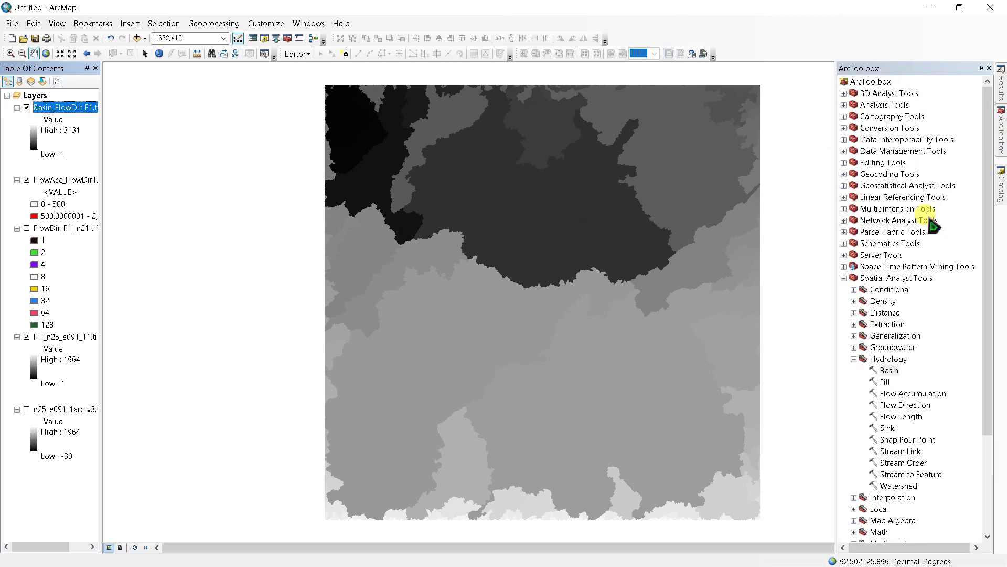
double_click(889, 127)
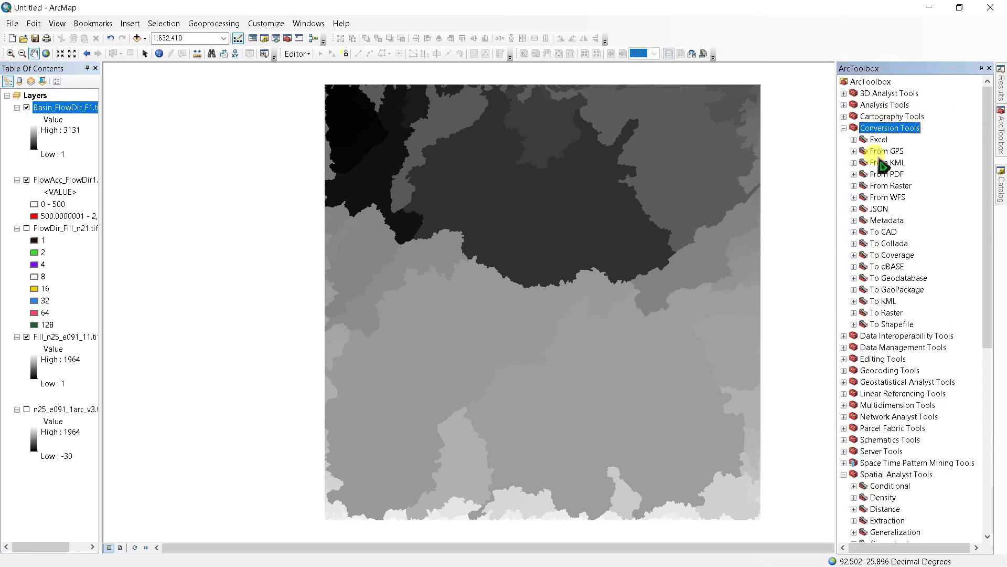
double_click(890, 185)
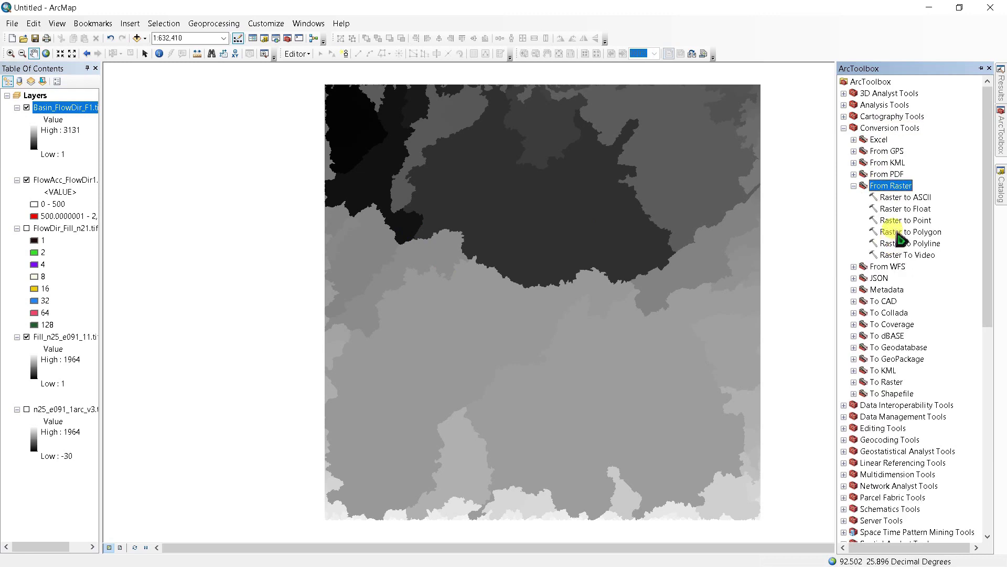
double_click(900, 232)
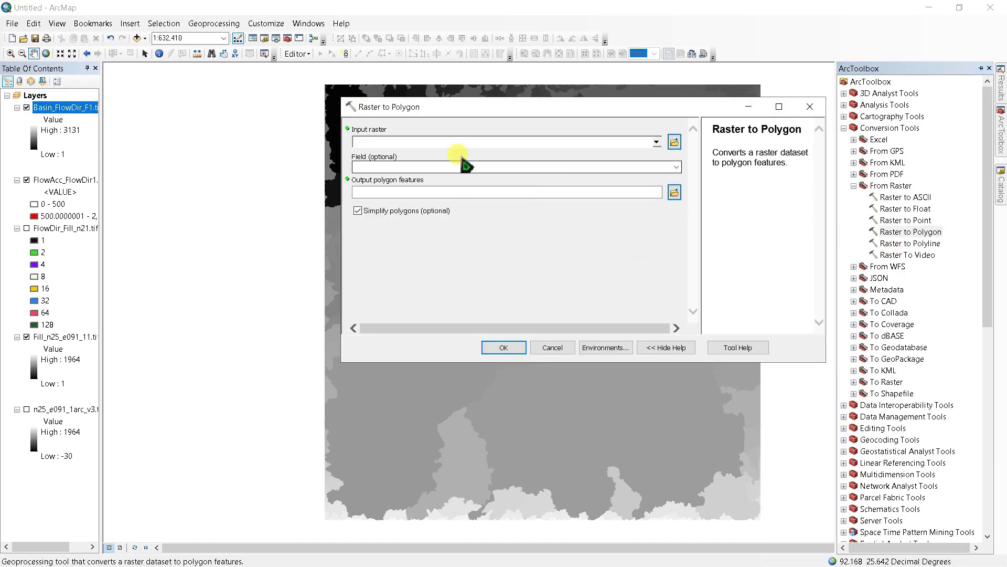
click(656, 143)
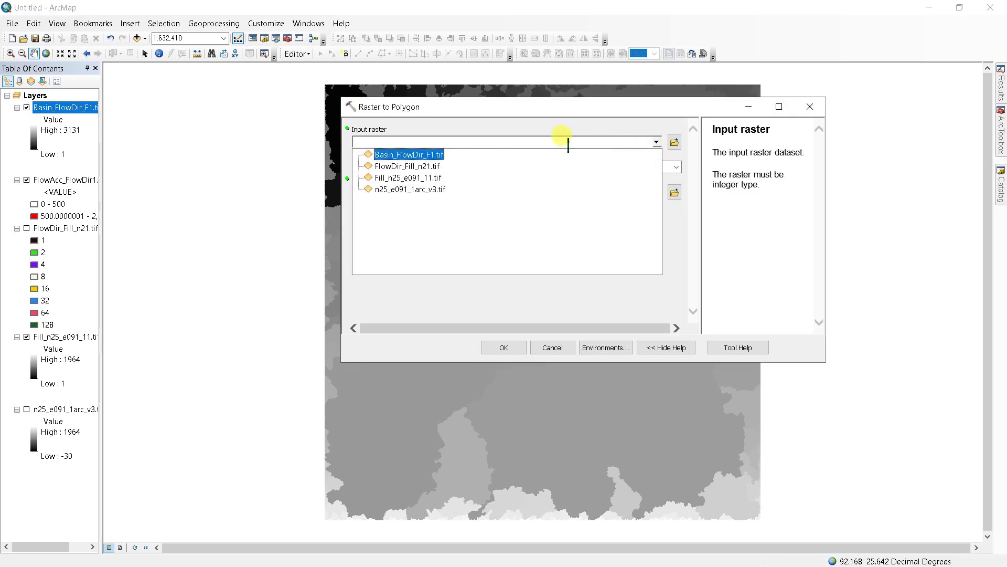
click(399, 165)
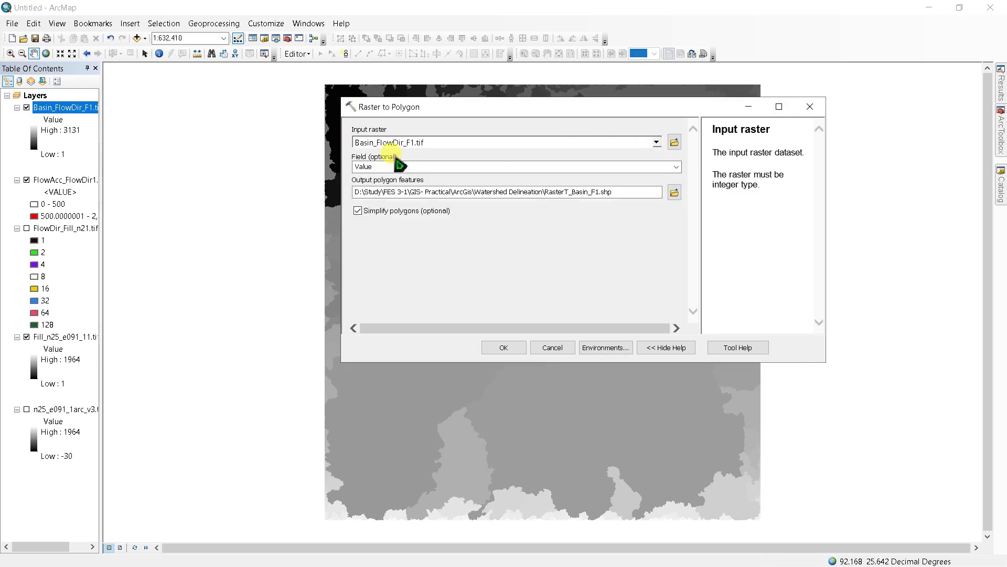
click(503, 348)
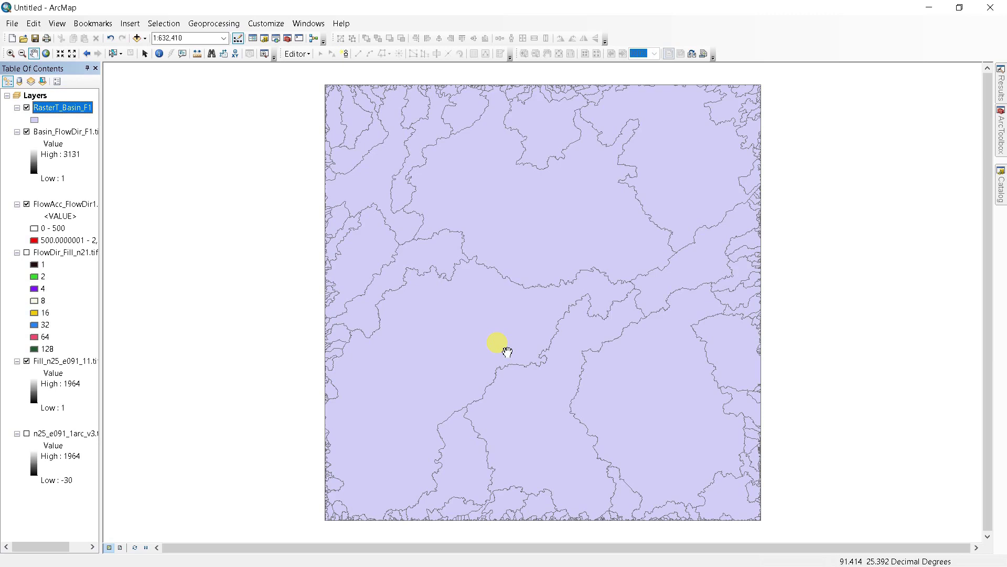
With Select Features, pick the basin polygon reaching from the map centre to the lower-left edge
click(112, 53)
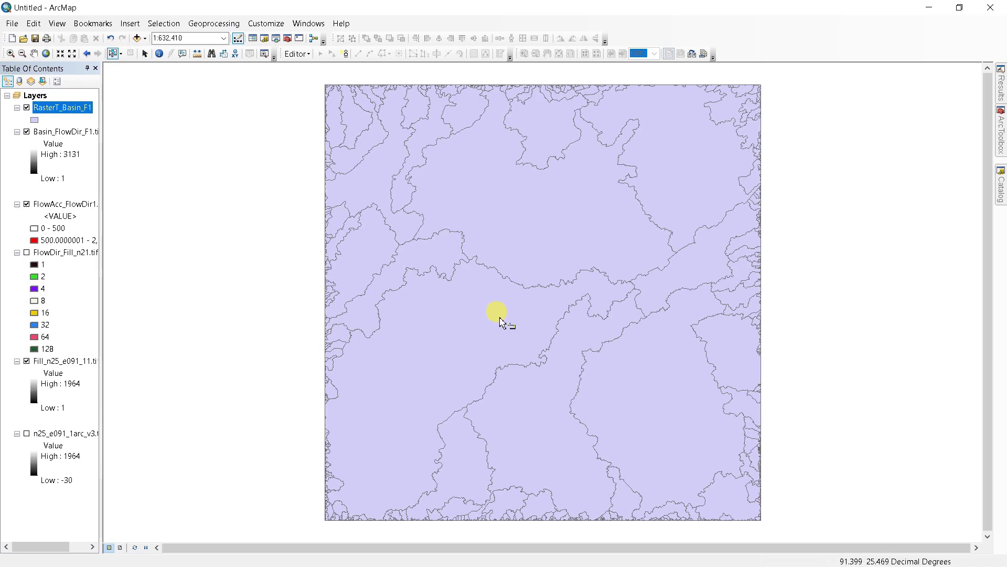
click(419, 365)
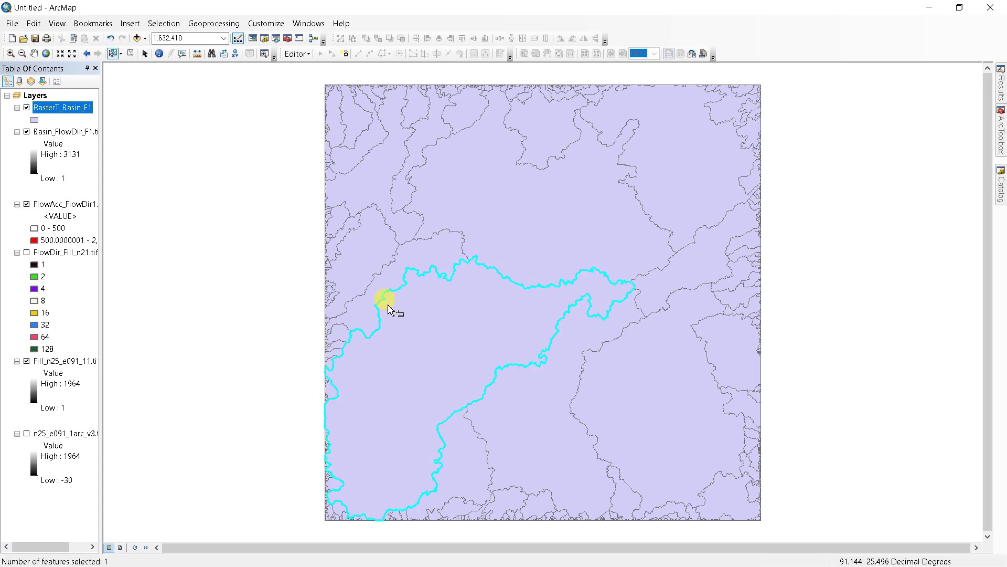
Clip RasterT_Basin_F1 by the selected RasterT_Basin_F1 basin, outputting RasterT_Basin_F1_Clip.shp
click(220, 24)
click(225, 52)
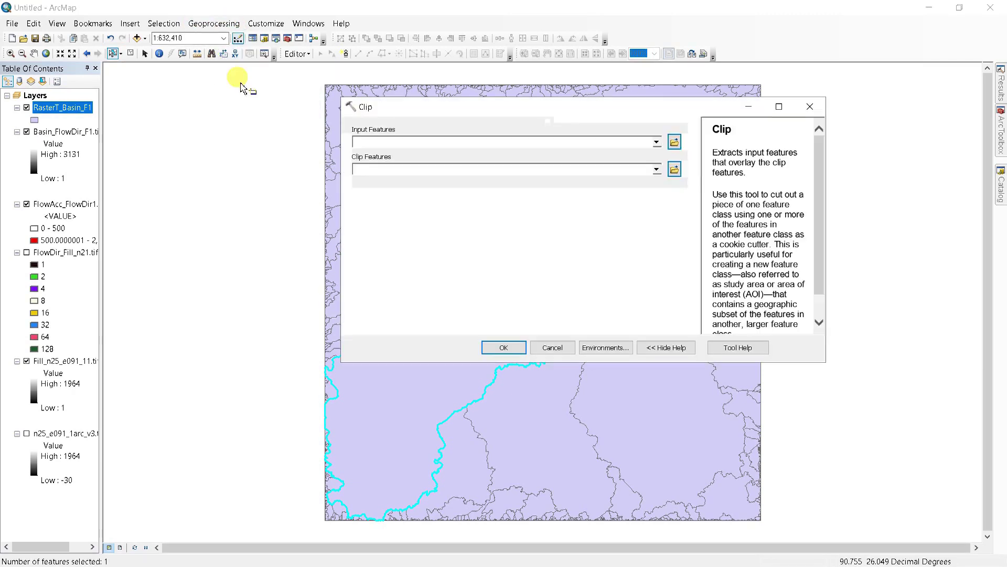
click(656, 142)
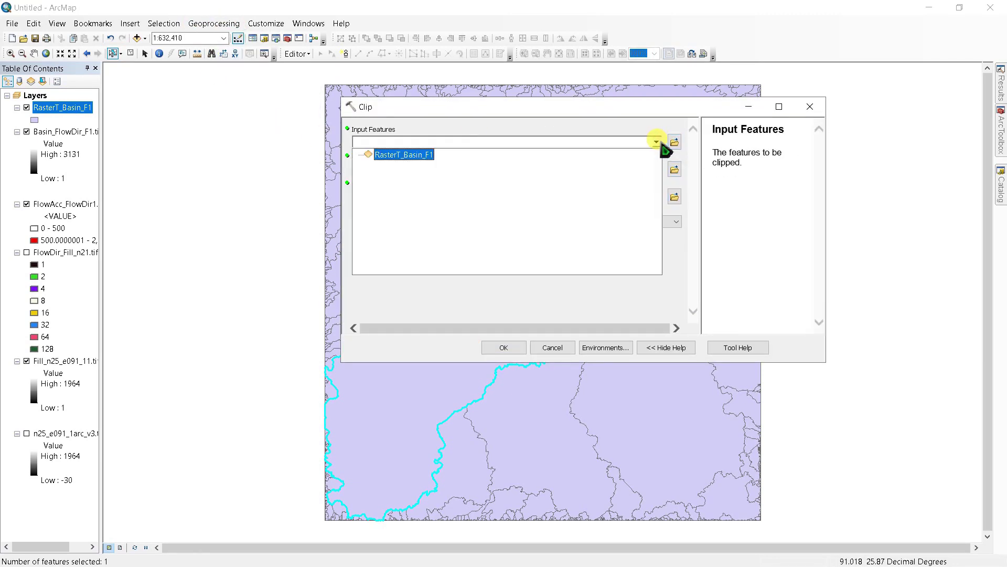
click(401, 155)
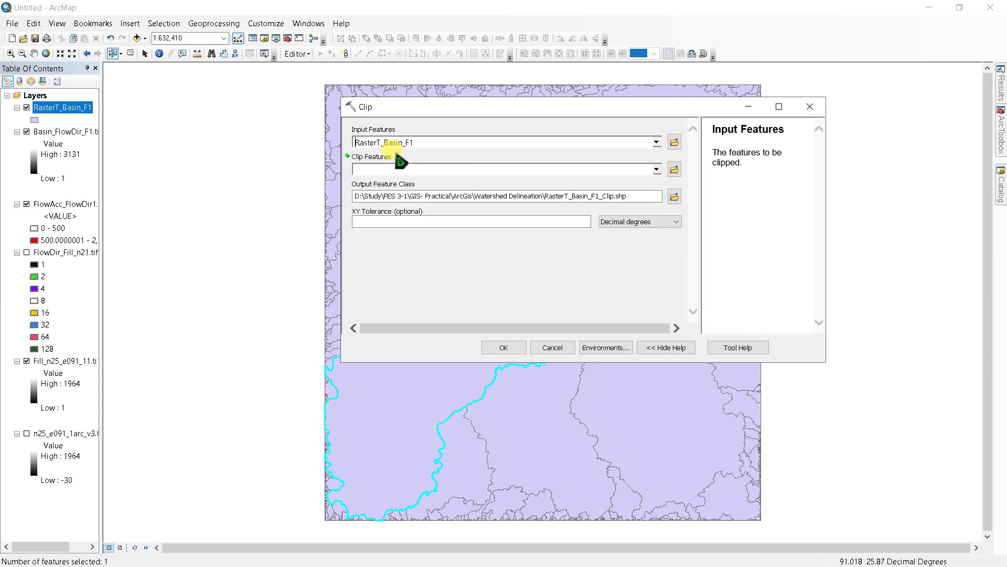
click(656, 168)
click(410, 182)
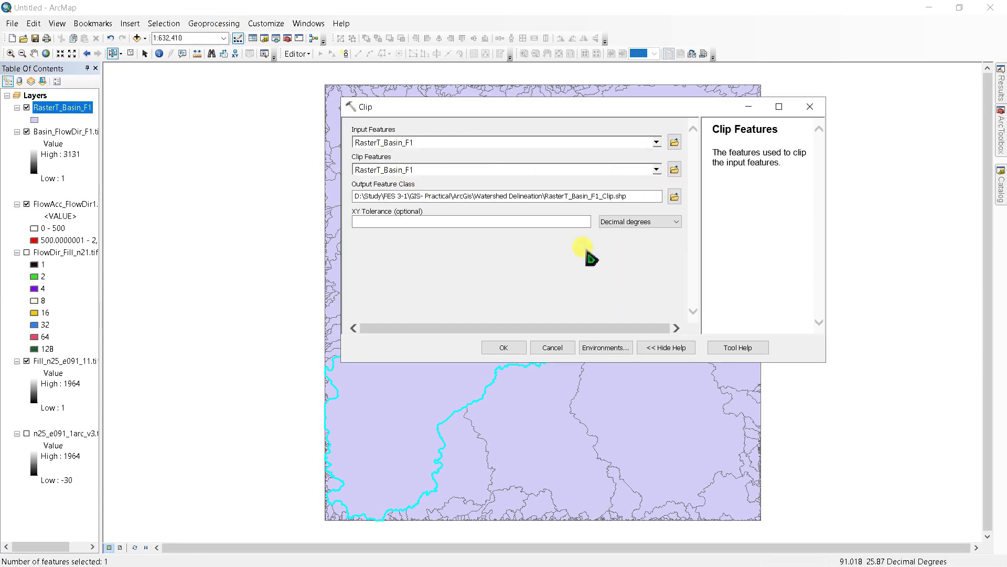
click(514, 348)
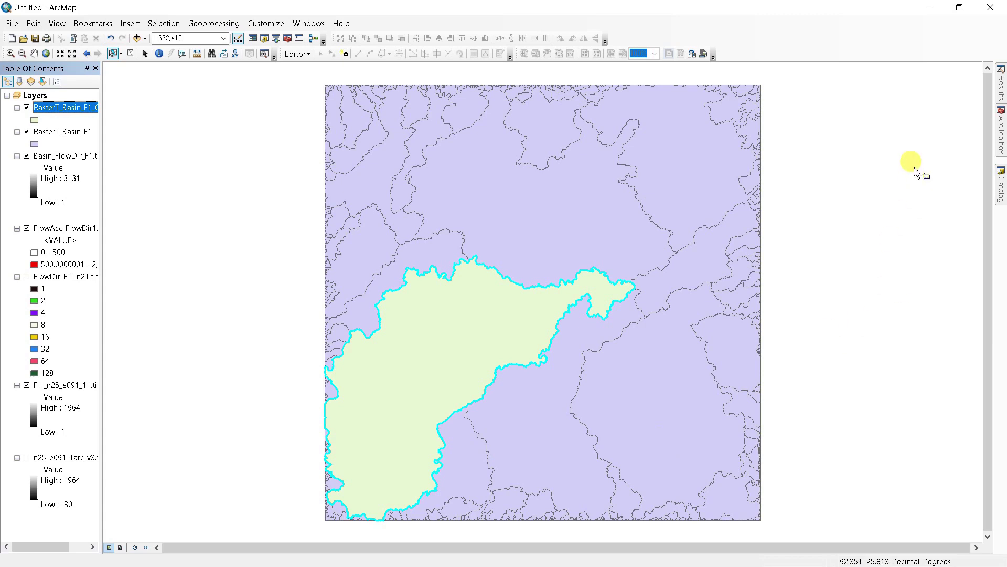
In Map Algebra's Raster Calculator, build the expression "FlowAcc_FlowDir1.tif" > 500
click(1001, 134)
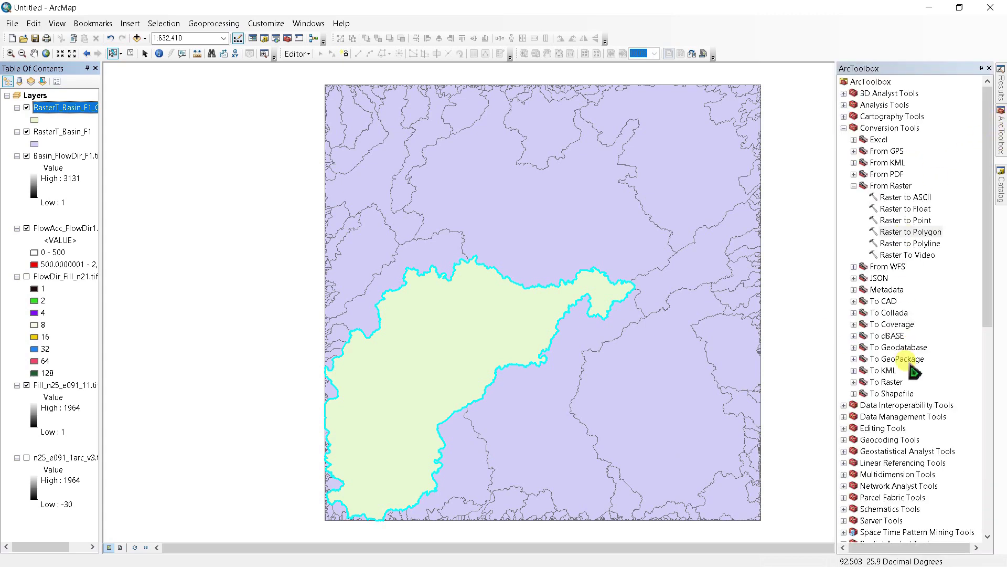
scroll(914, 370, down, 5)
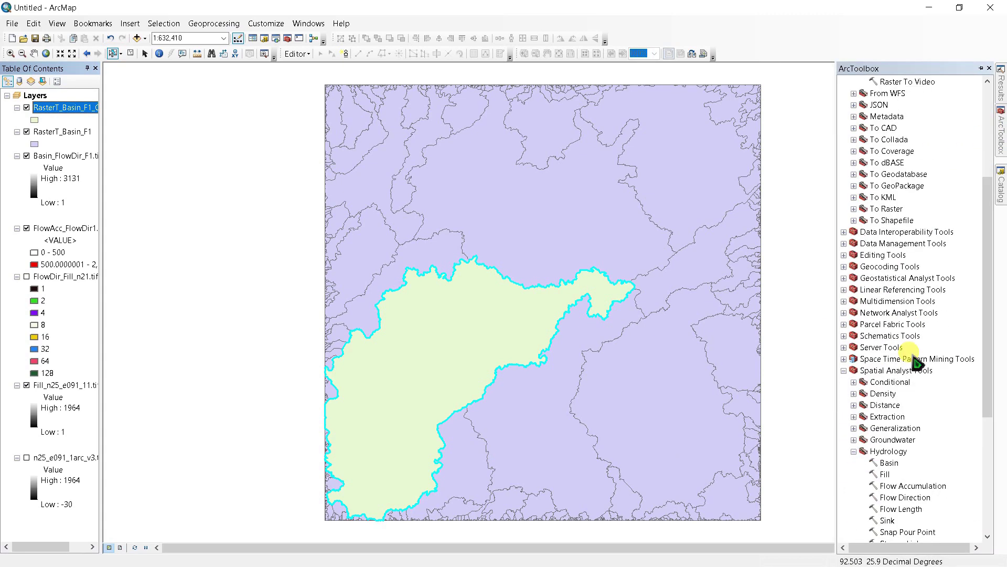
scroll(915, 362, down, 6)
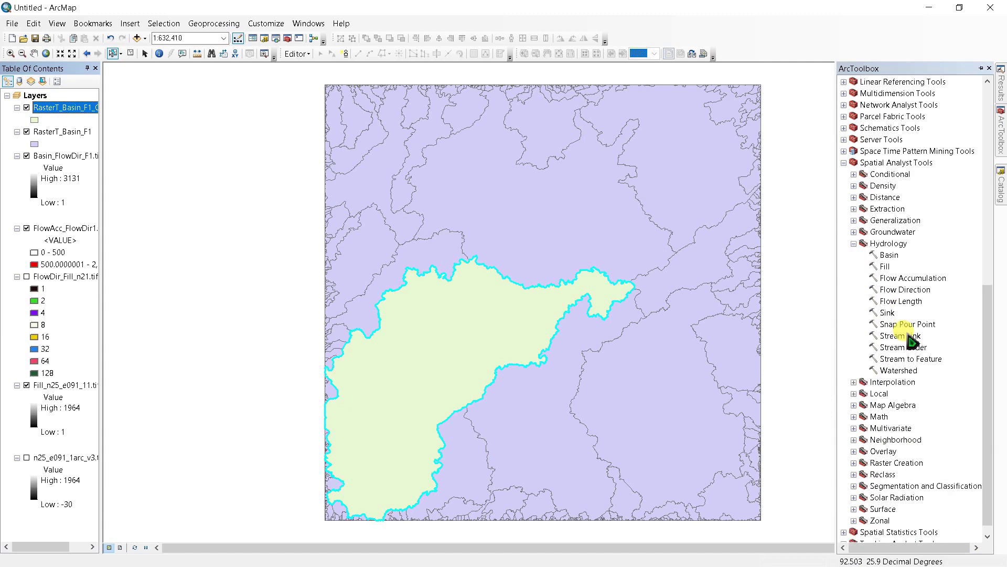
click(888, 407)
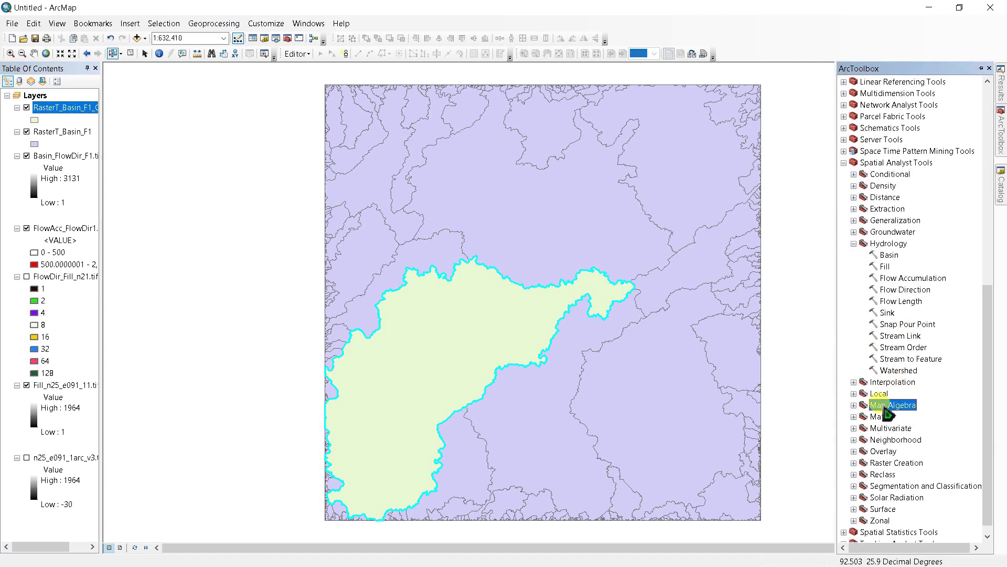
double_click(886, 408)
double_click(898, 417)
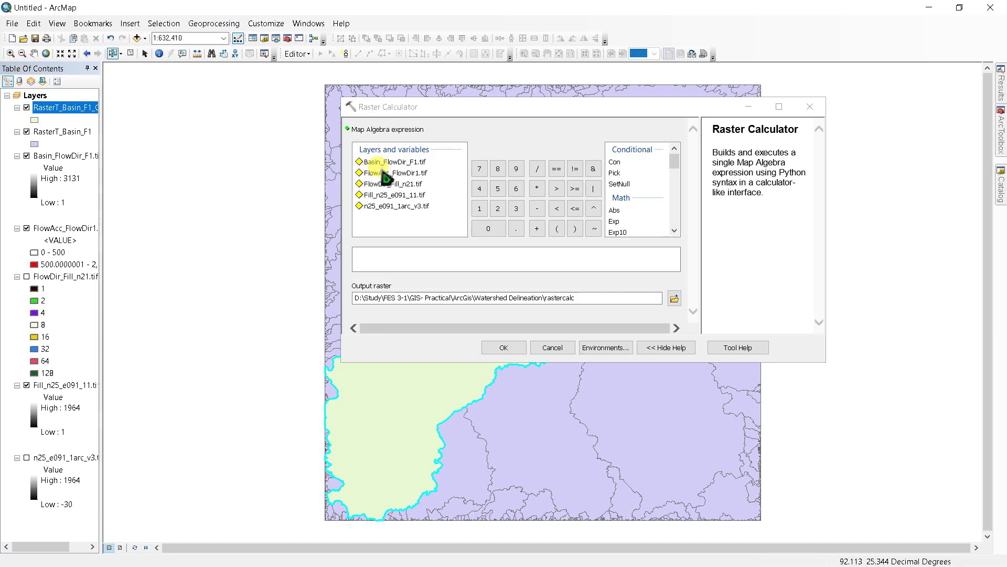
double_click(383, 173)
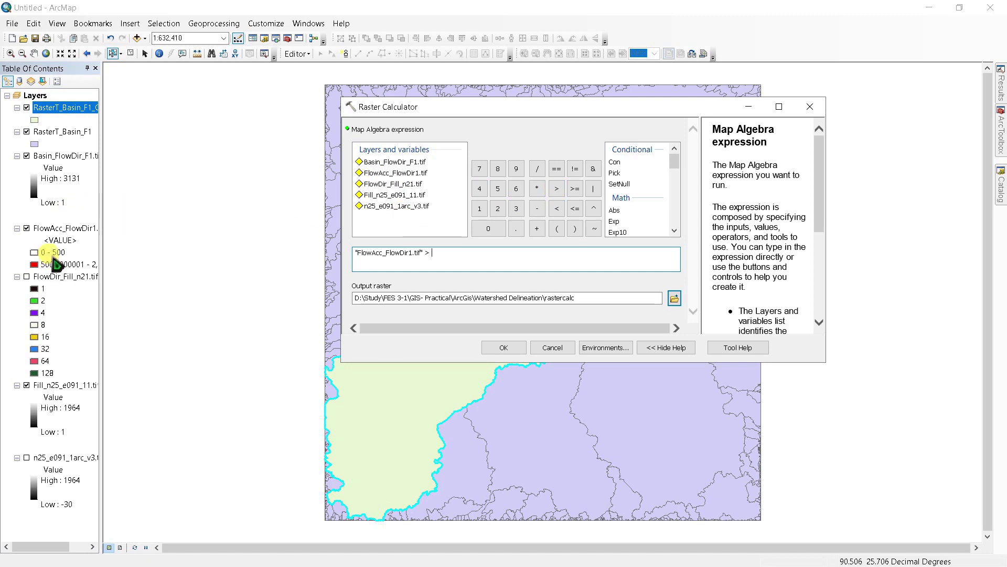
click(506, 268)
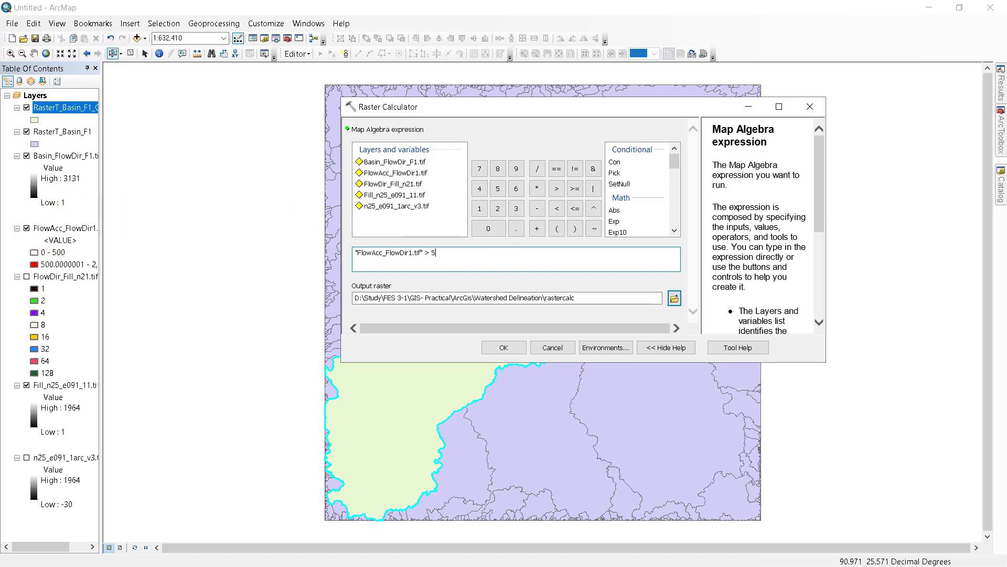
Copy the Current Workspace path into Scratch Workspace, then run the > 500 calculation
click(611, 350)
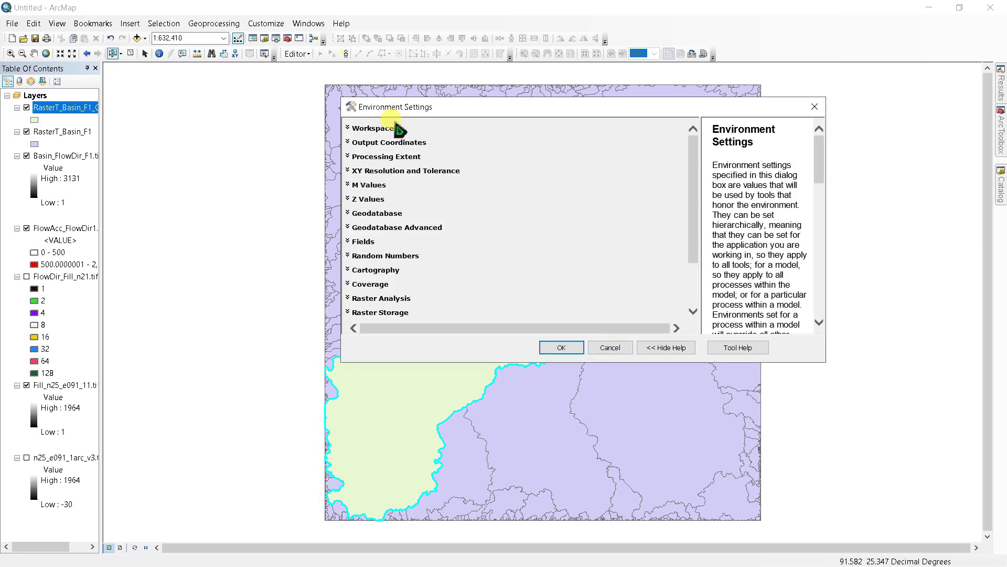
click(381, 129)
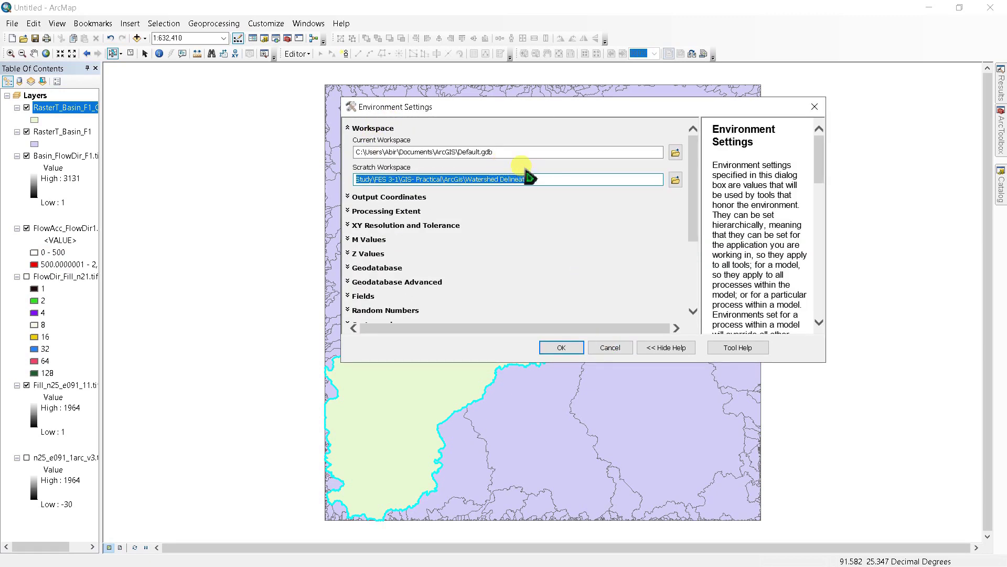
drag(512, 152, 338, 150)
key(ctrl+c)
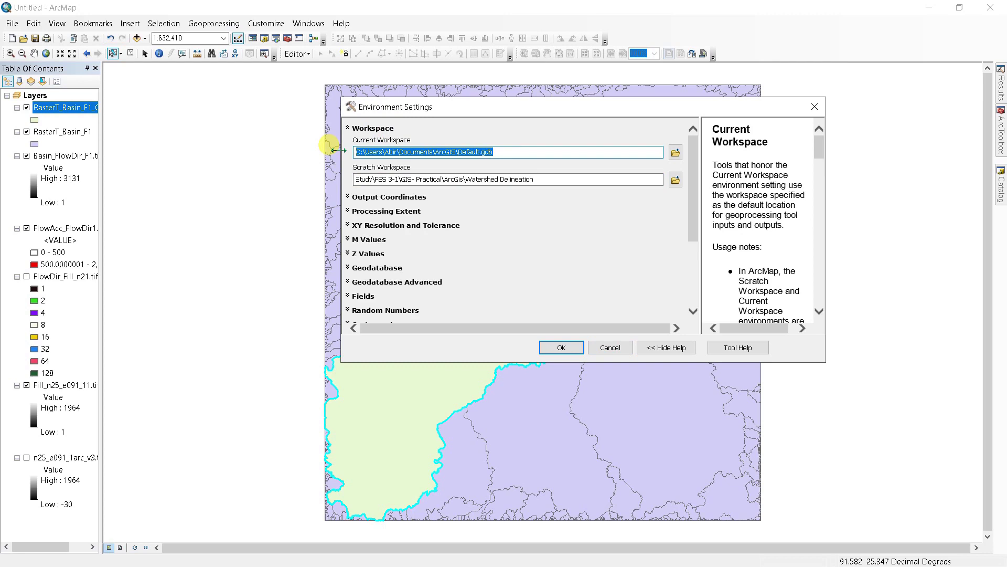
drag(540, 179, 346, 169)
key(ctrl+v)
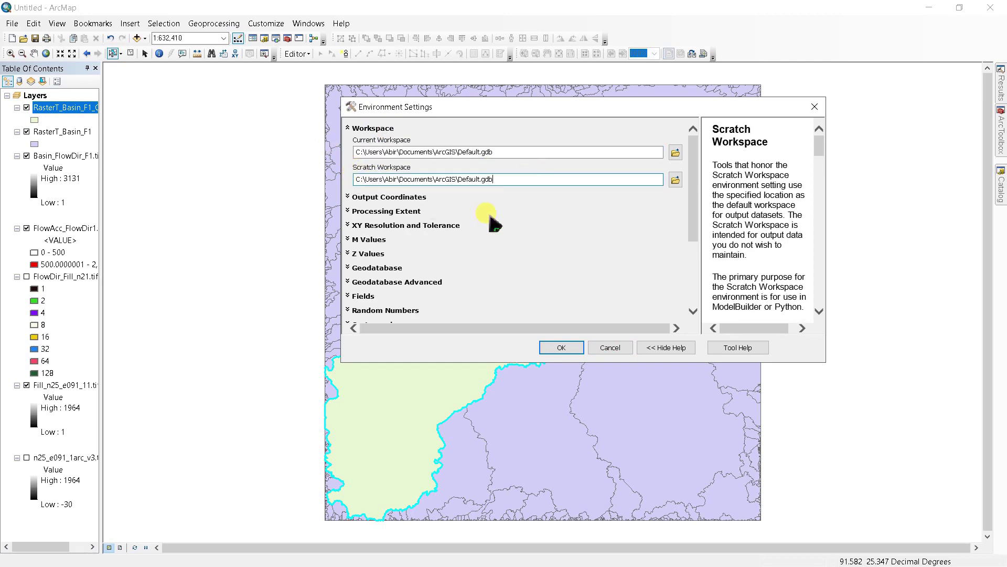
click(550, 349)
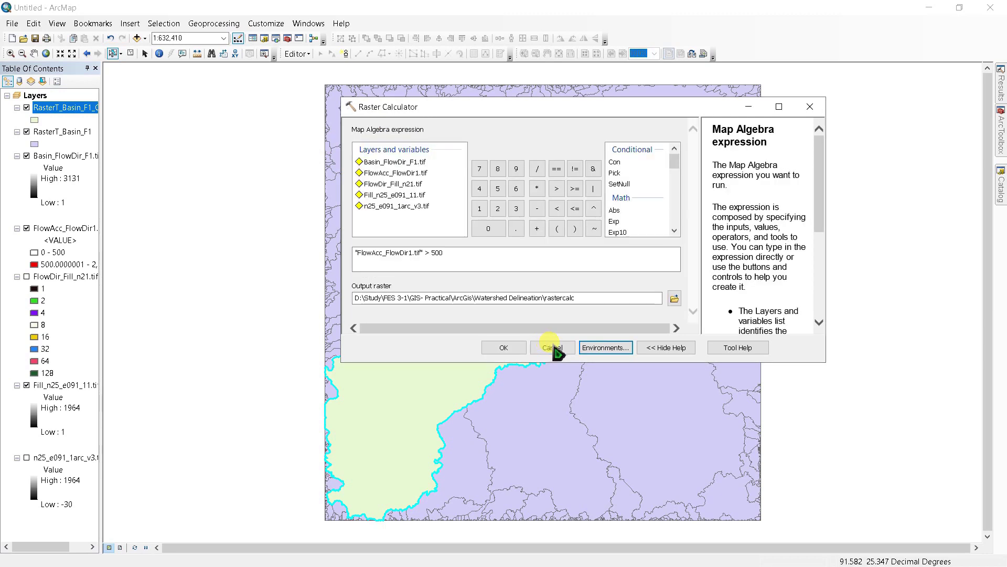
click(503, 348)
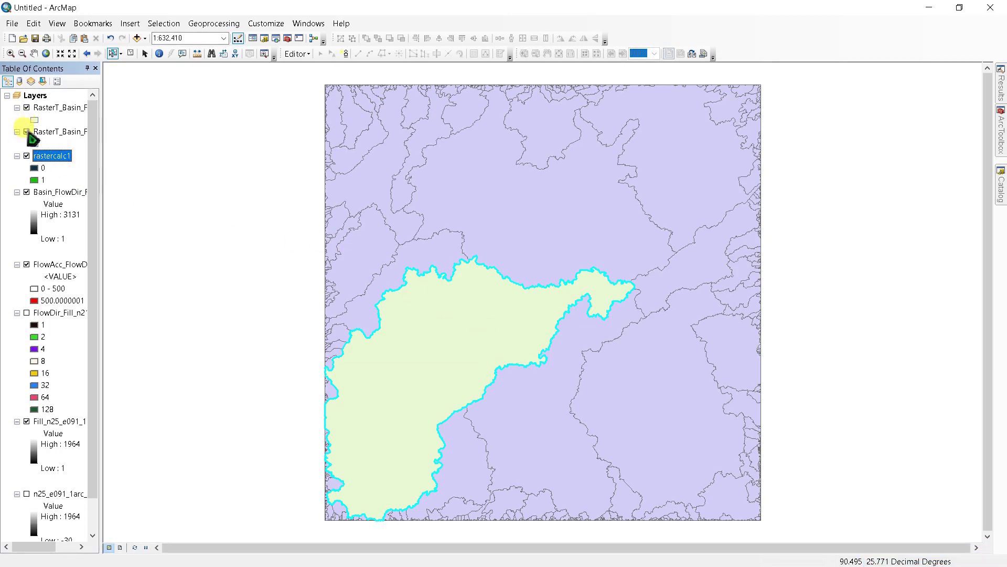
Hide RasterT_Basin_F1 and give the clipped basin polygon a Hollow fill symbol
click(27, 132)
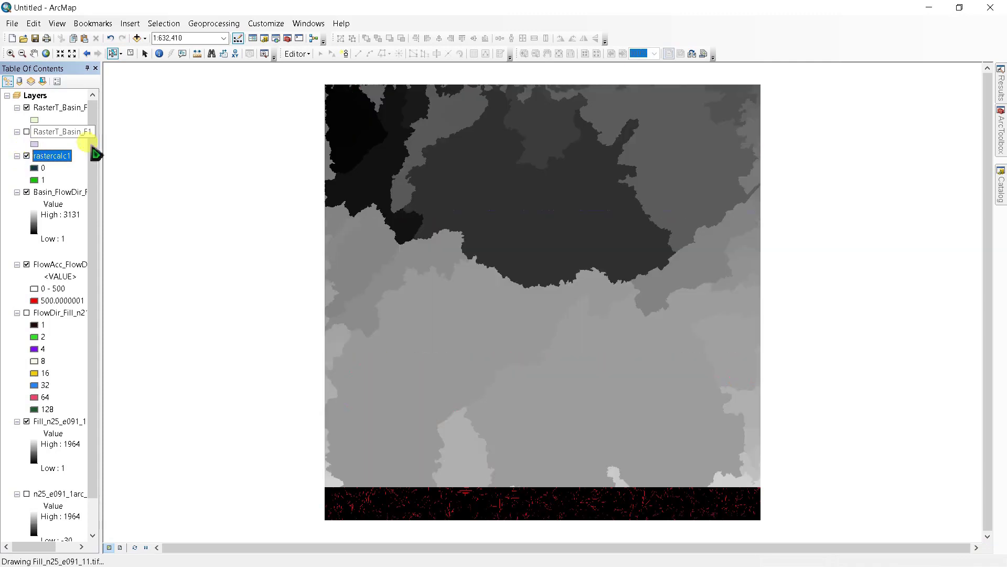
click(34, 120)
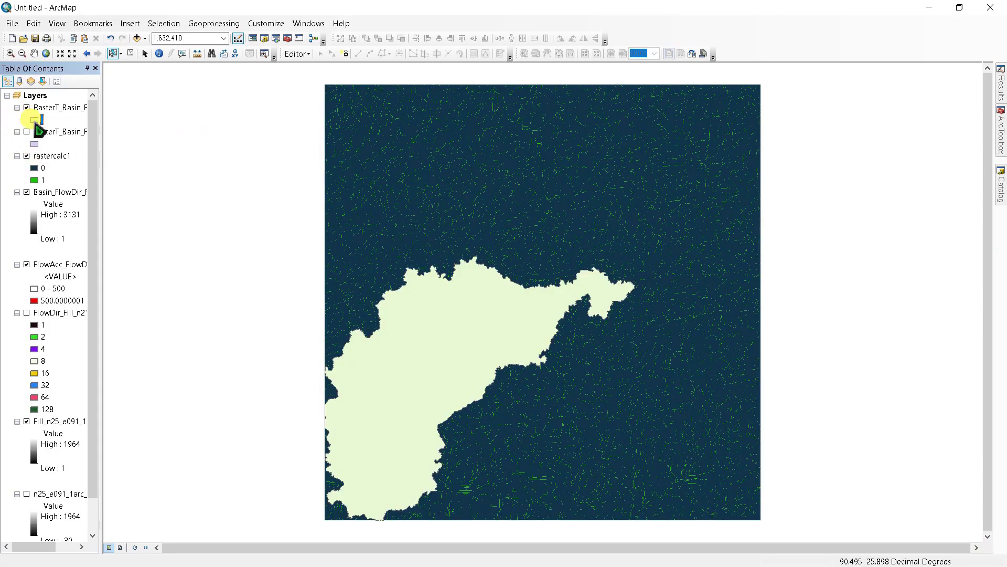
click(317, 181)
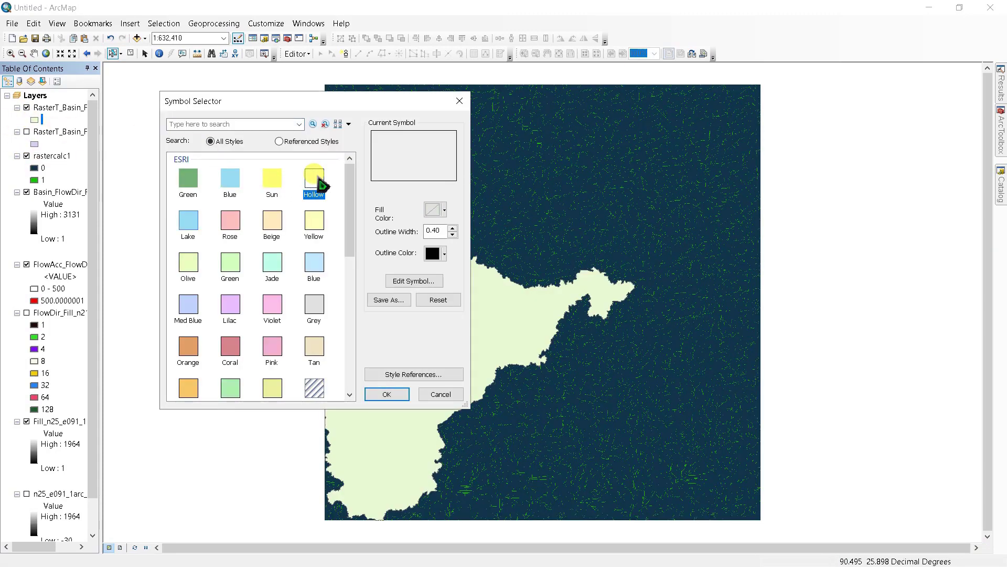
click(390, 393)
click(389, 394)
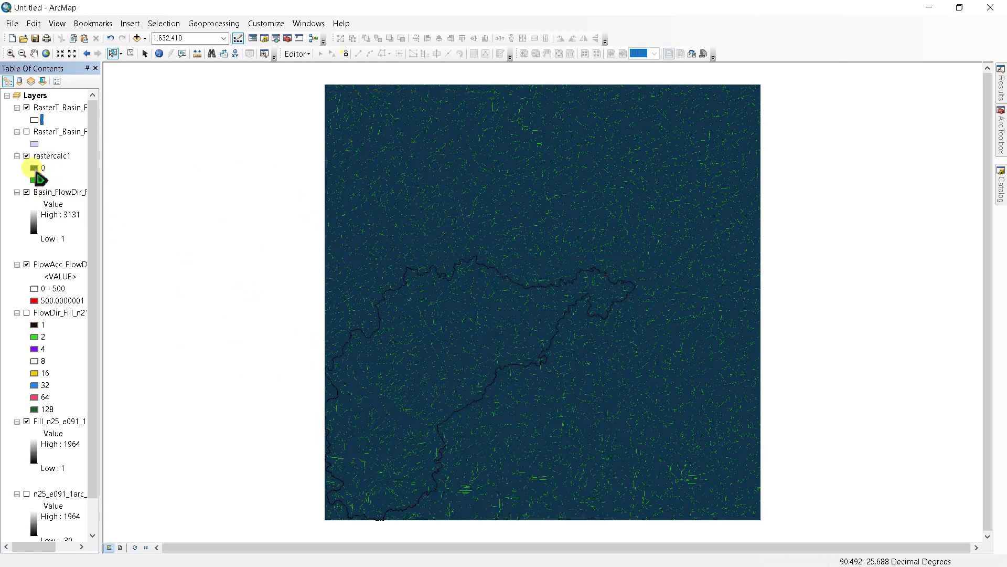
Make rastercalc1 class 0 Hollow and class 1 Blue, then hide Basin_FlowDir_F1
double_click(35, 169)
click(320, 185)
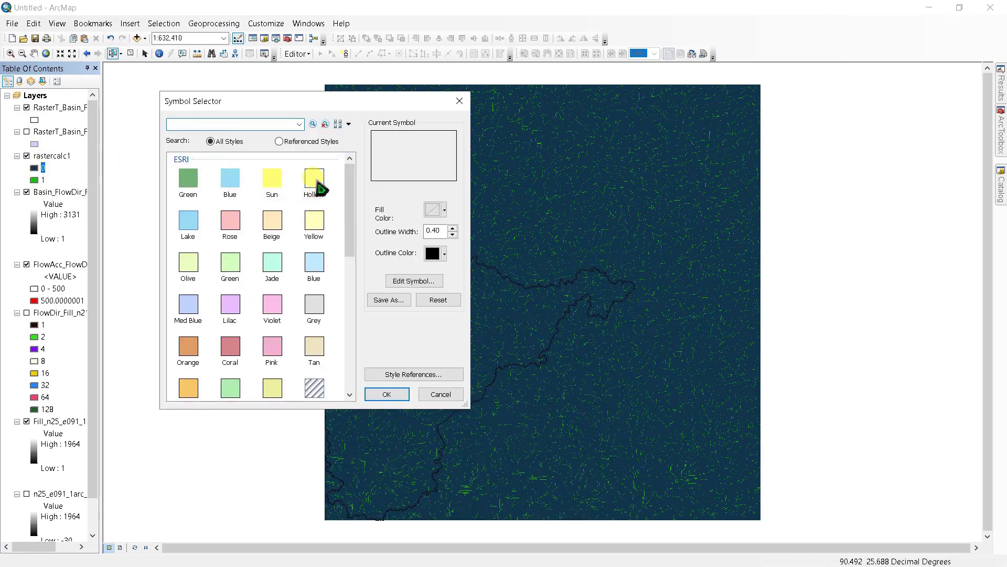
click(380, 394)
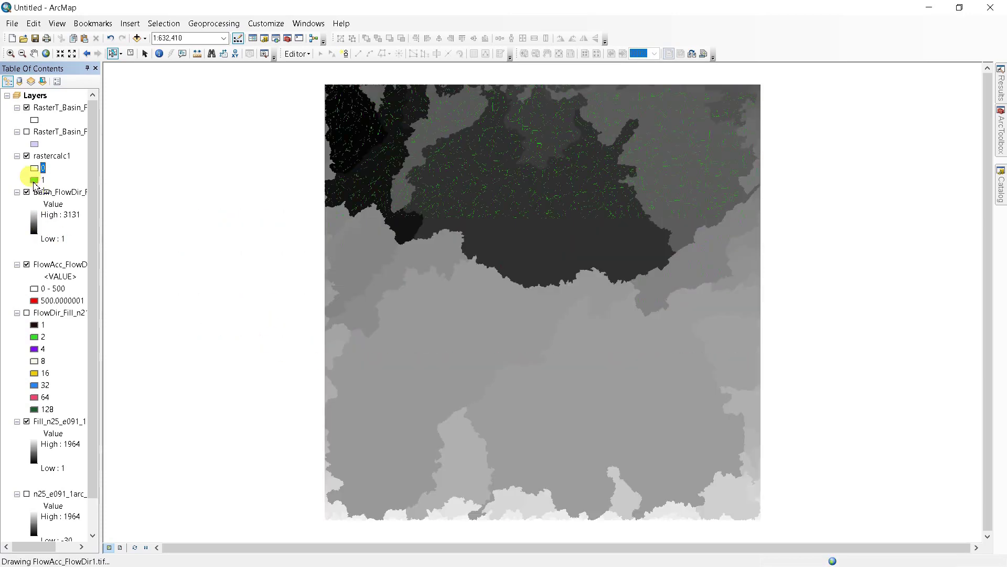
double_click(33, 180)
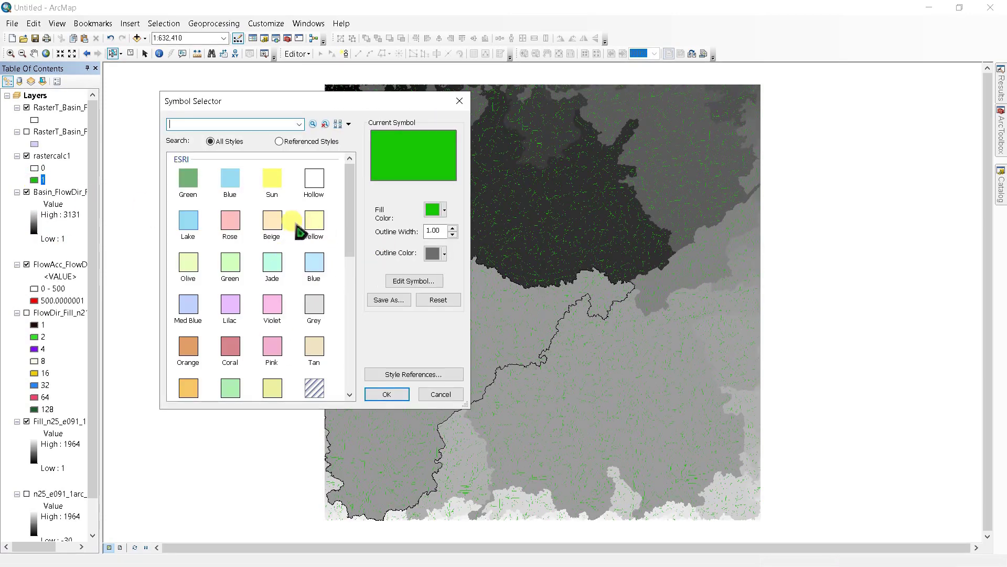
click(229, 181)
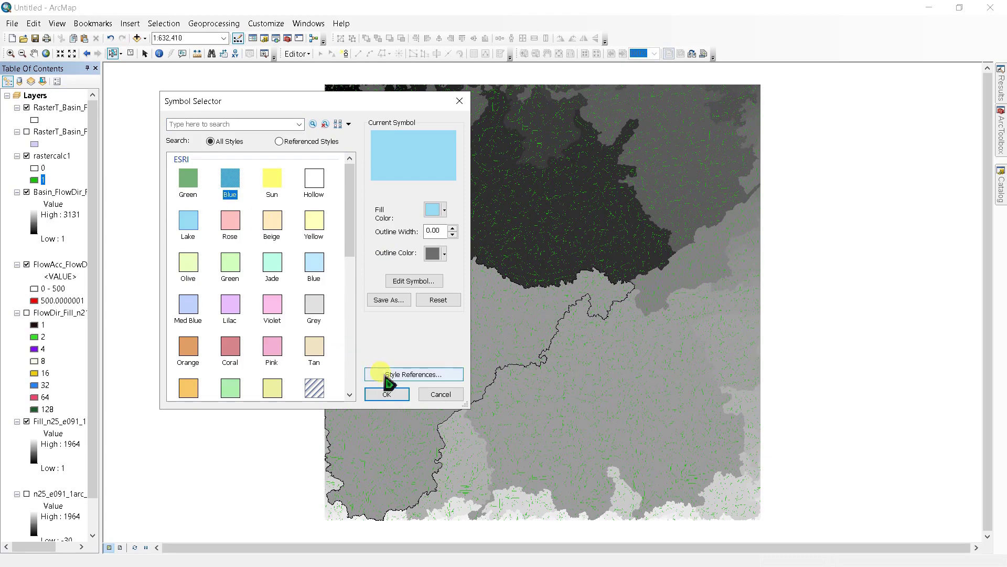
click(387, 396)
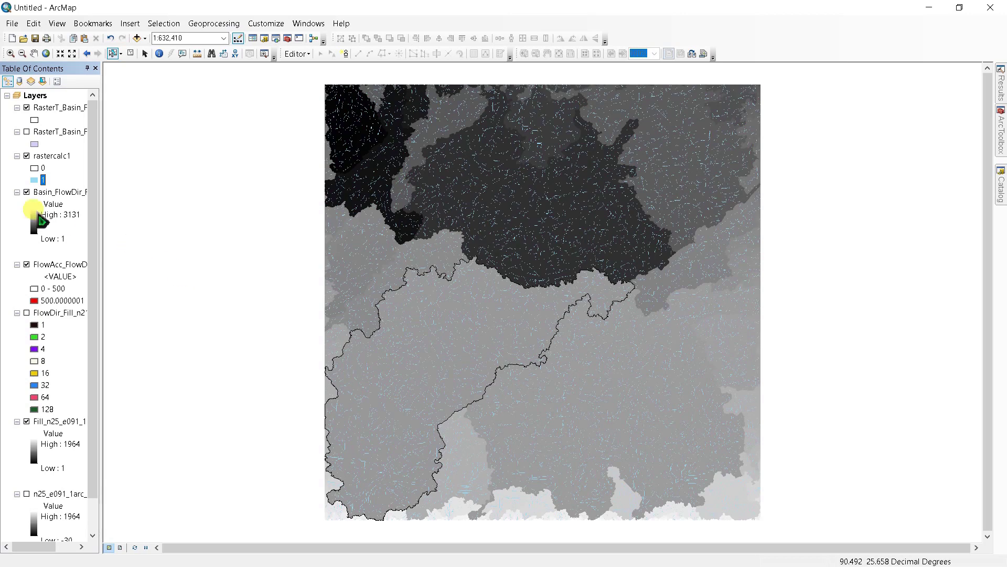
click(27, 192)
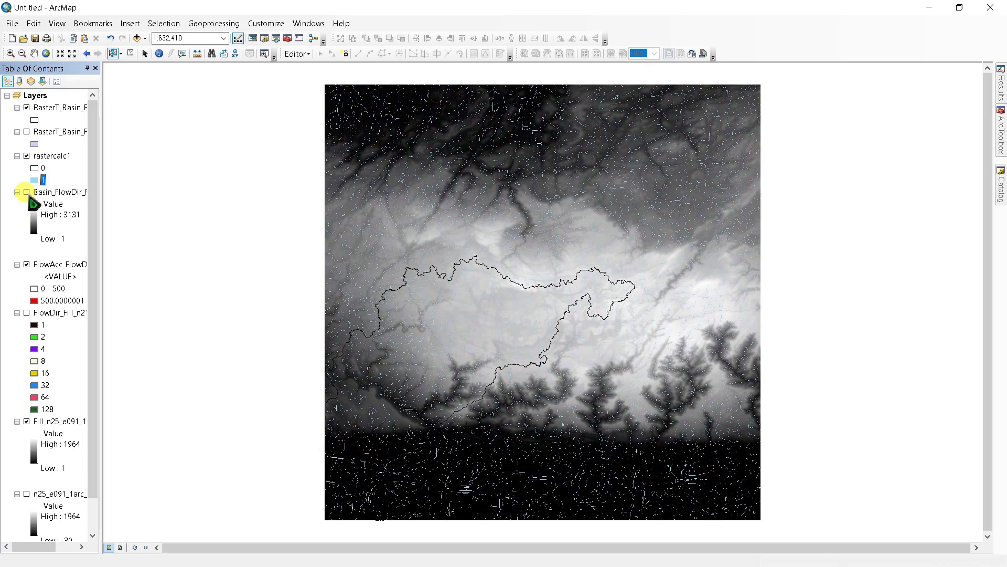
Zoom into the watershed and scroll ArcToolbox to Conversion Tools > From Raster
scroll(496, 327, up, 4)
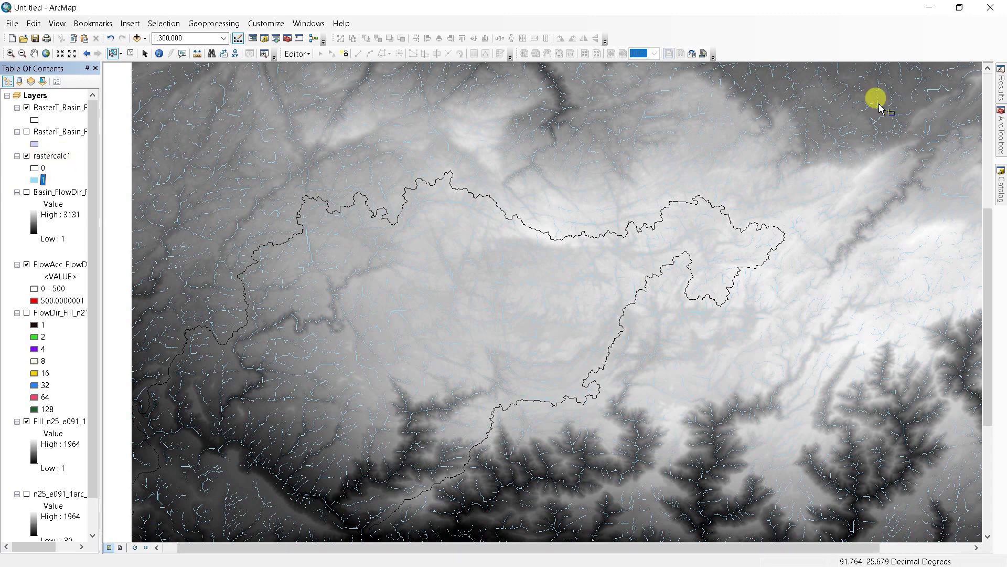
click(1001, 134)
scroll(888, 175, up, 10)
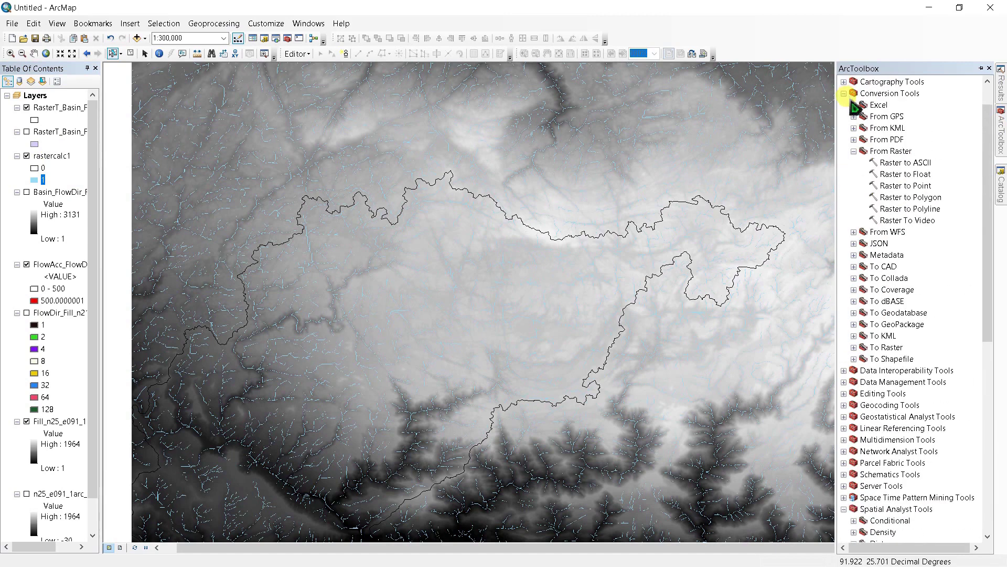
scroll(871, 120, up, 1)
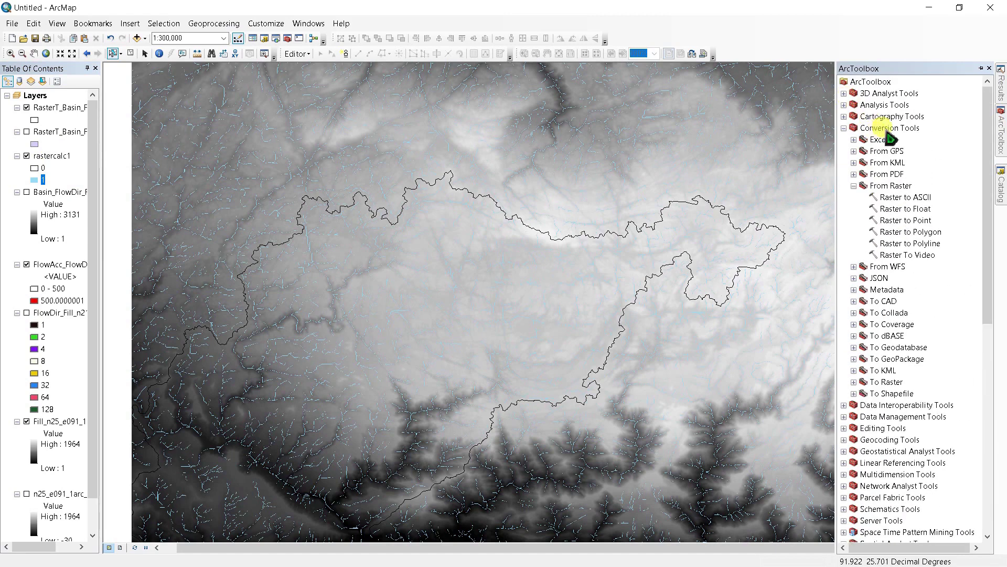
Run Raster to Polyline on rastercalc1, then zoom to the Basin_FlowDir_F1.tif layer extent
double_click(898, 243)
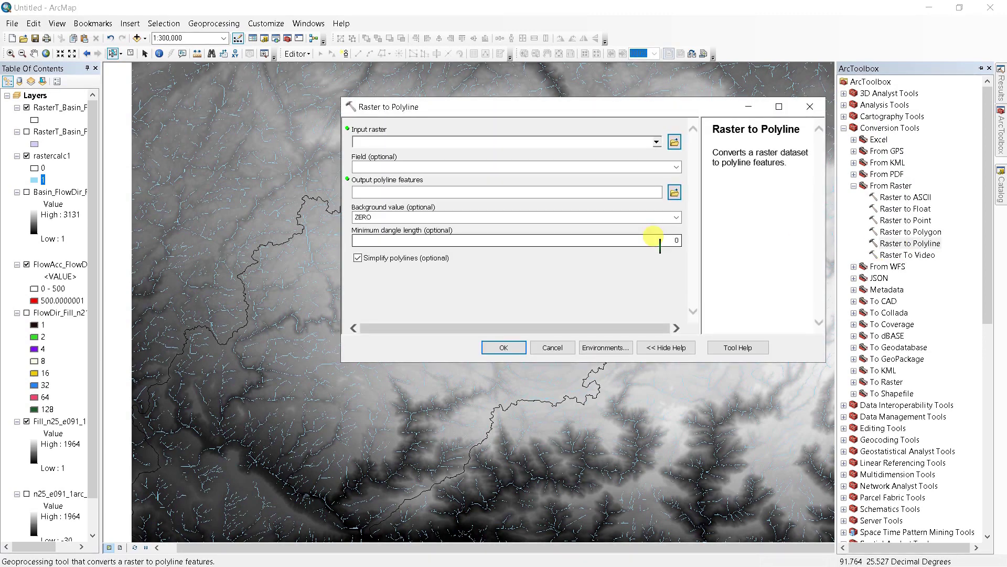
click(657, 141)
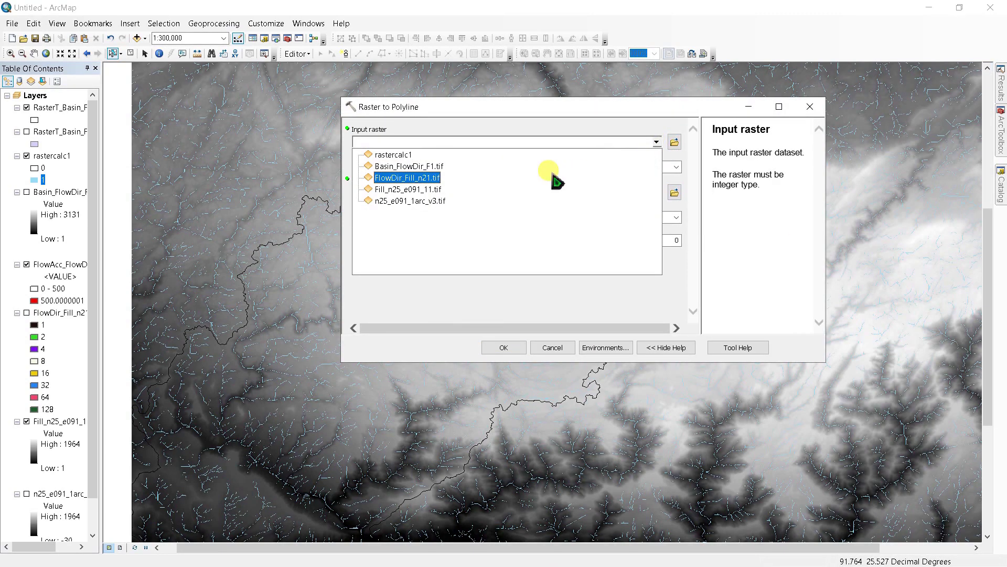
click(394, 155)
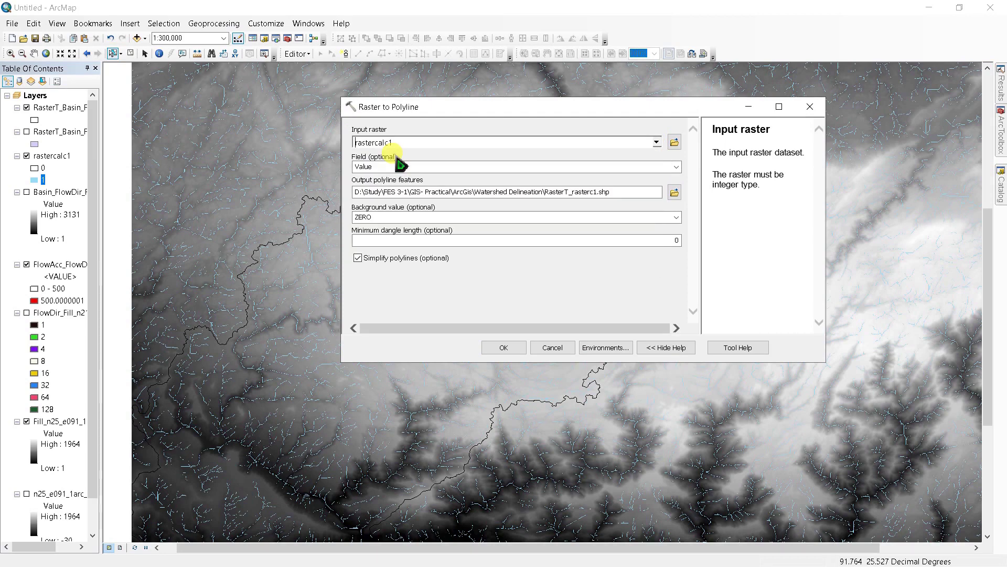
click(507, 349)
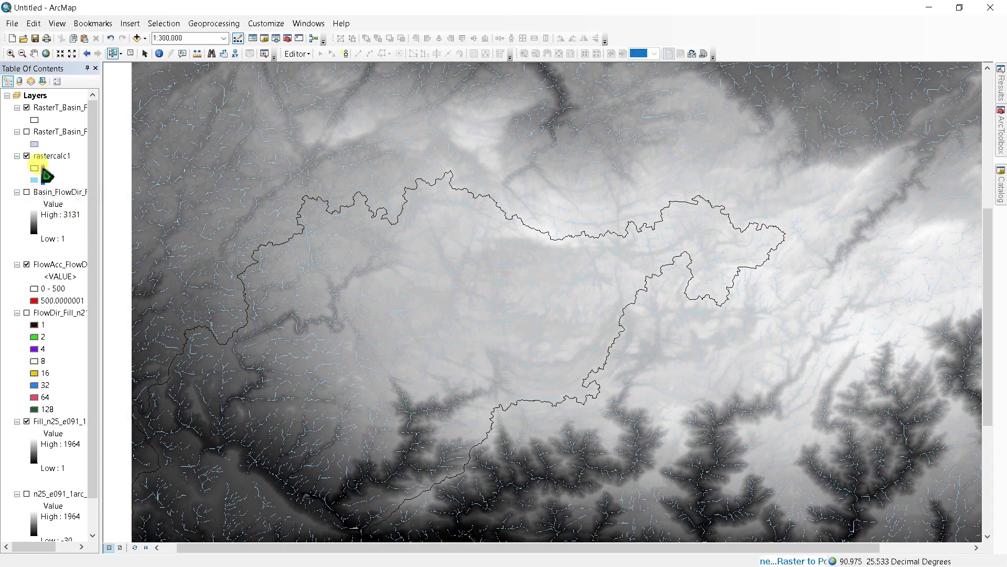
right_click(50, 195)
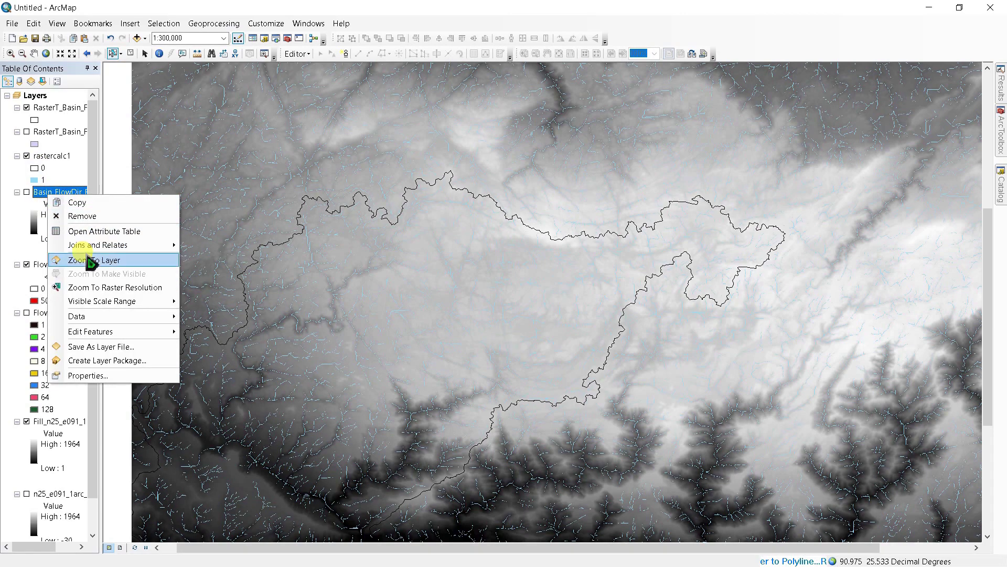
click(86, 258)
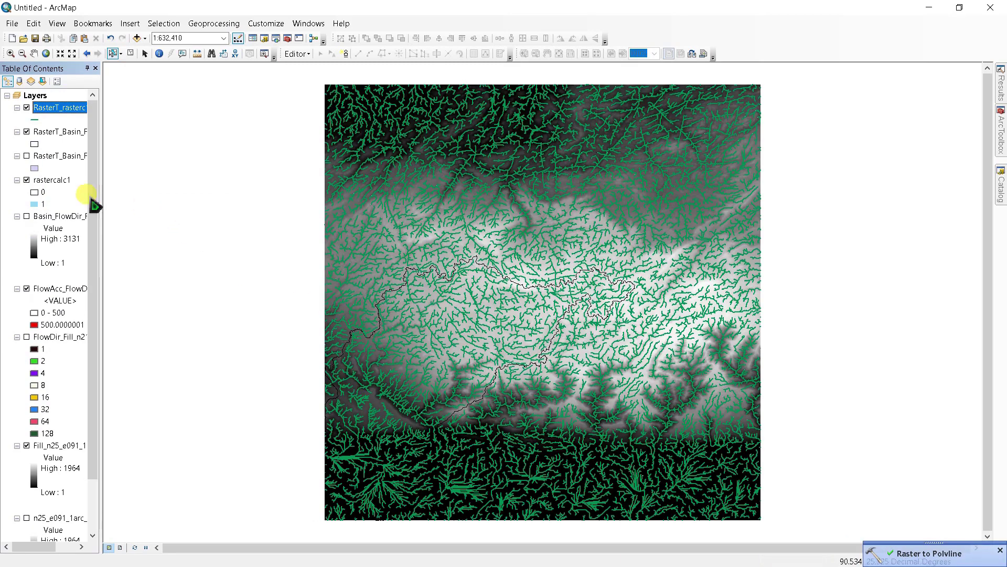
Switch the RasterT_rasterc1 stream lines from green to the blue River symbol
click(37, 120)
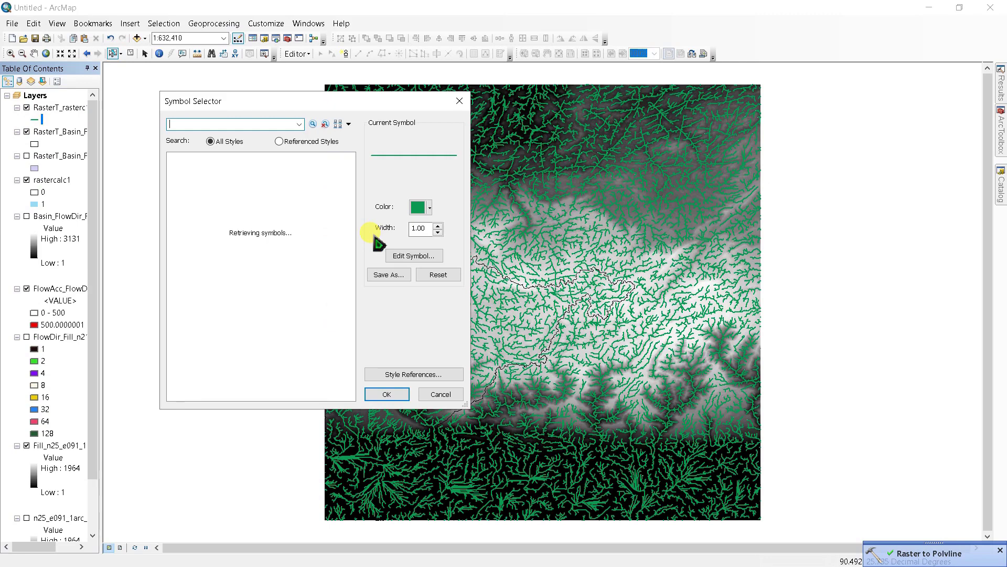
click(230, 264)
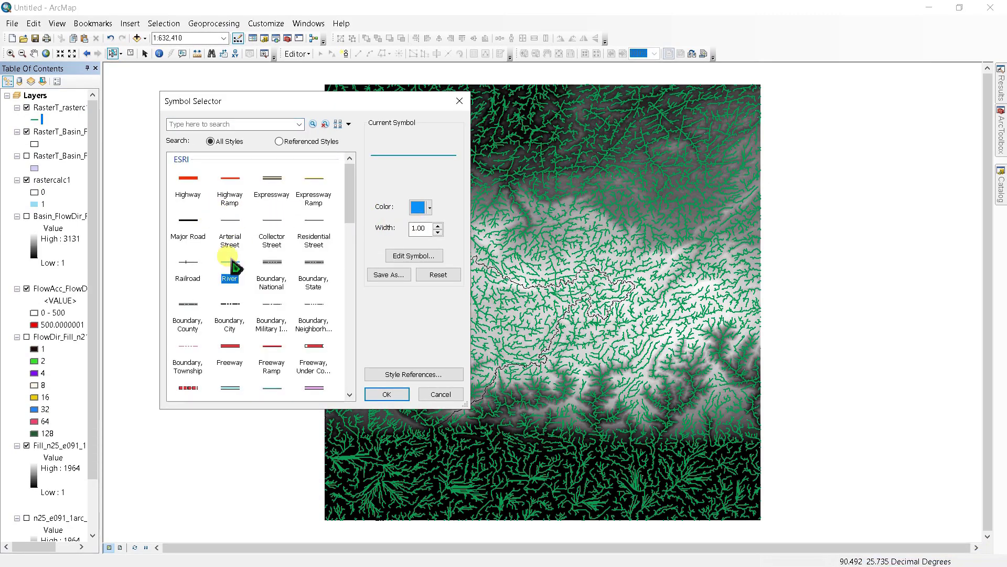
click(386, 394)
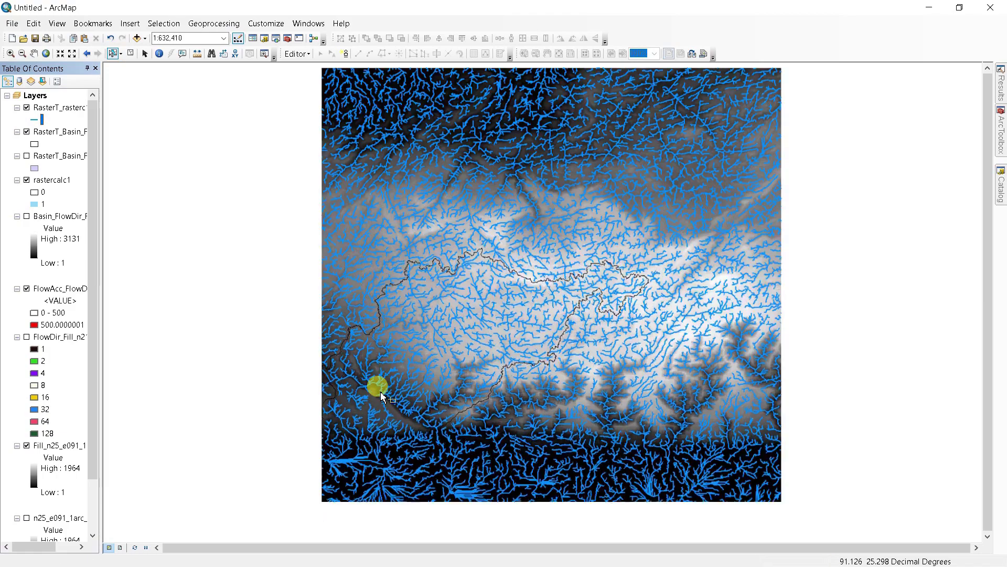
scroll(380, 391, up, 1)
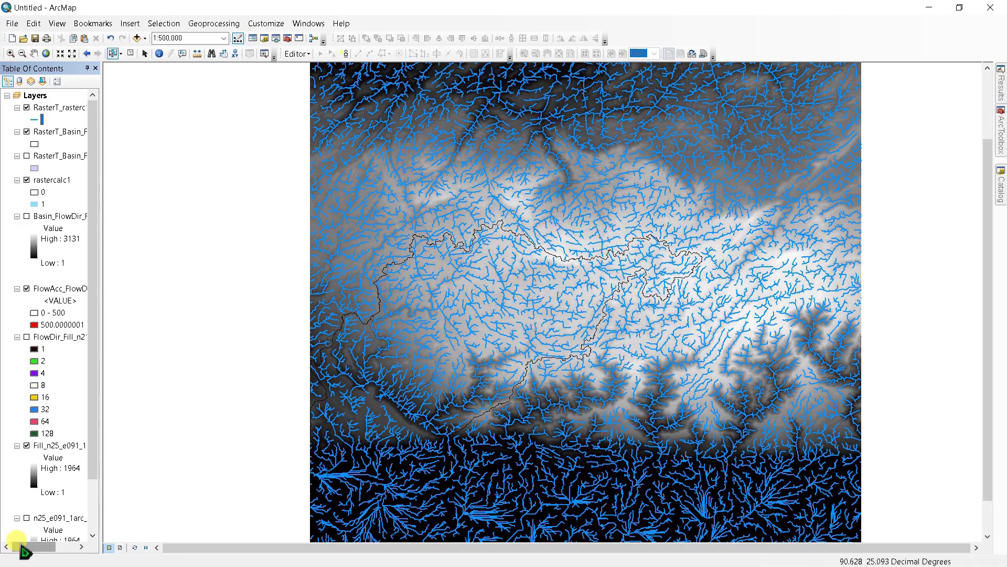
Rename the basin outline layer to Watersshed and the stream polyline layer to Stream
click(61, 132)
text(Watersshed)
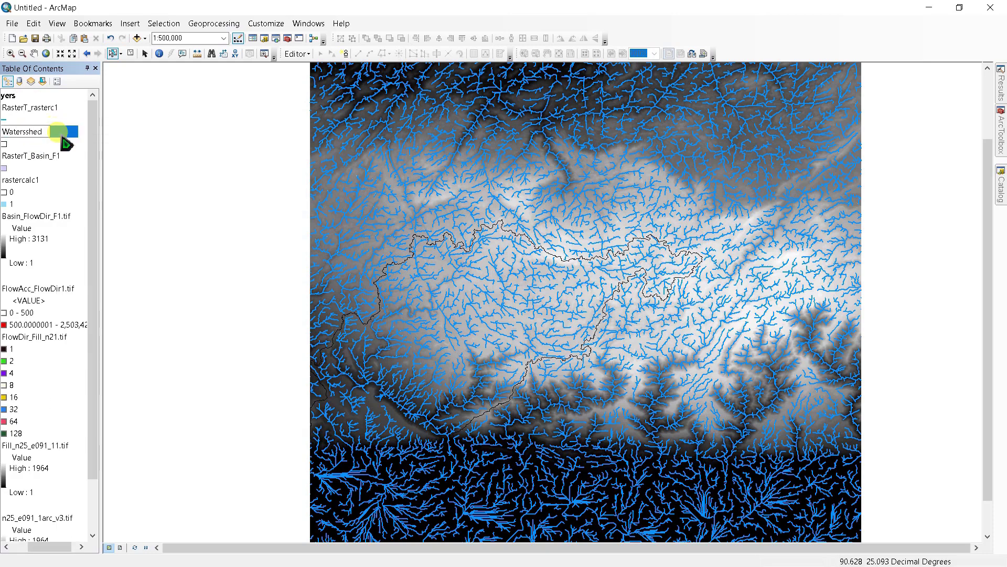
click(54, 108)
click(56, 109)
text(Stre)
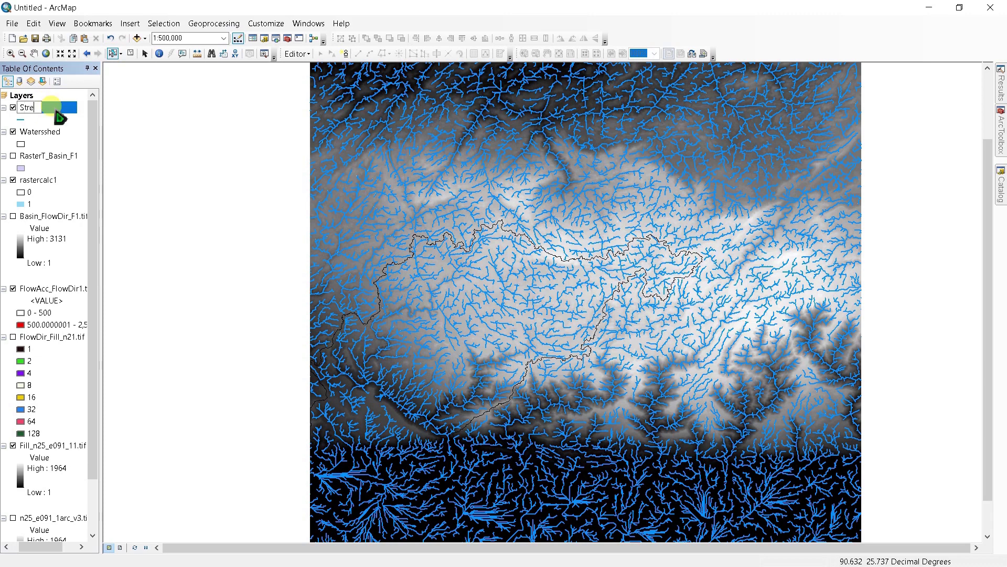
text(am)
key(Return)
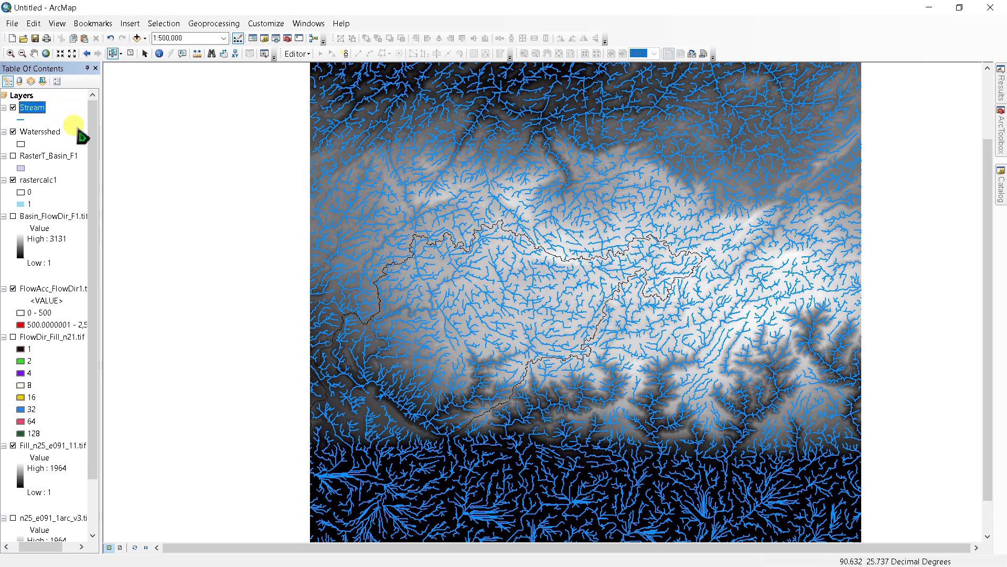
Clip Stream with Watersshed as the boundary, then hide rastercalc1
click(208, 24)
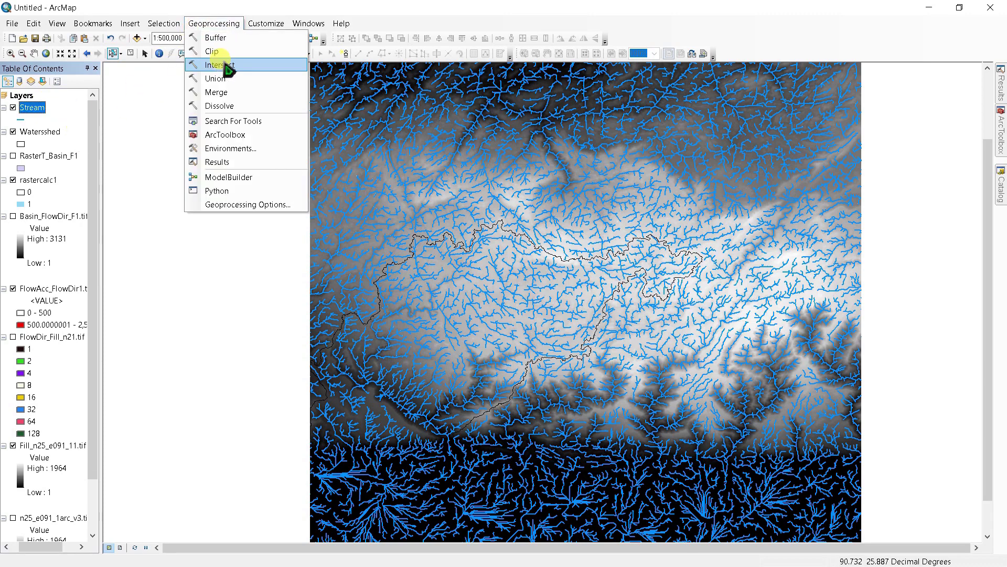
click(213, 51)
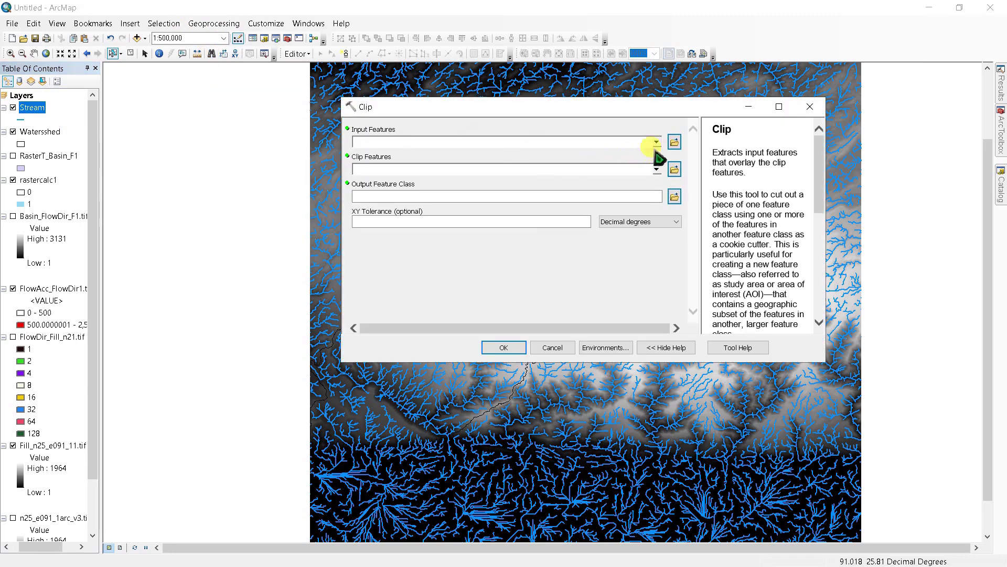
click(656, 142)
click(394, 152)
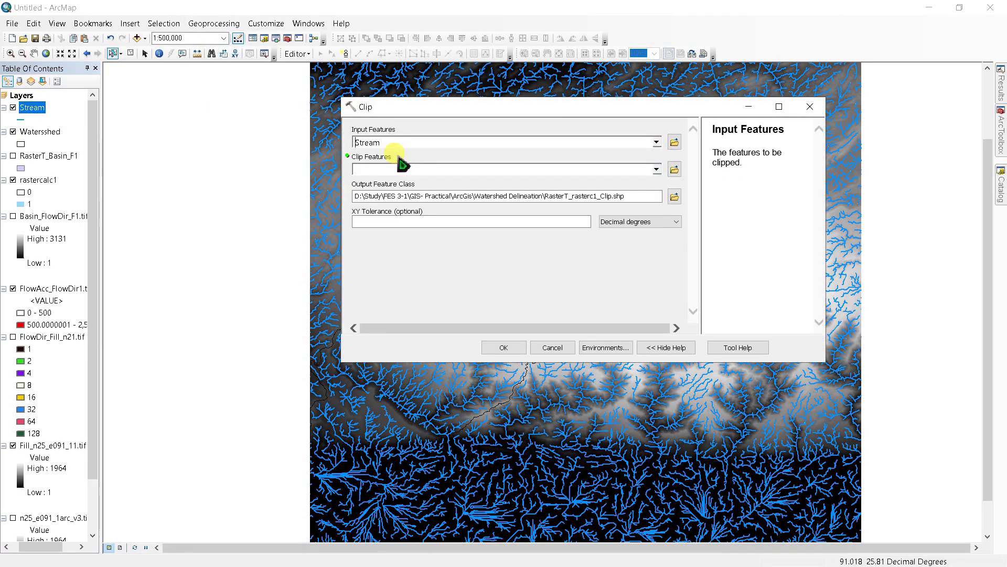
click(656, 169)
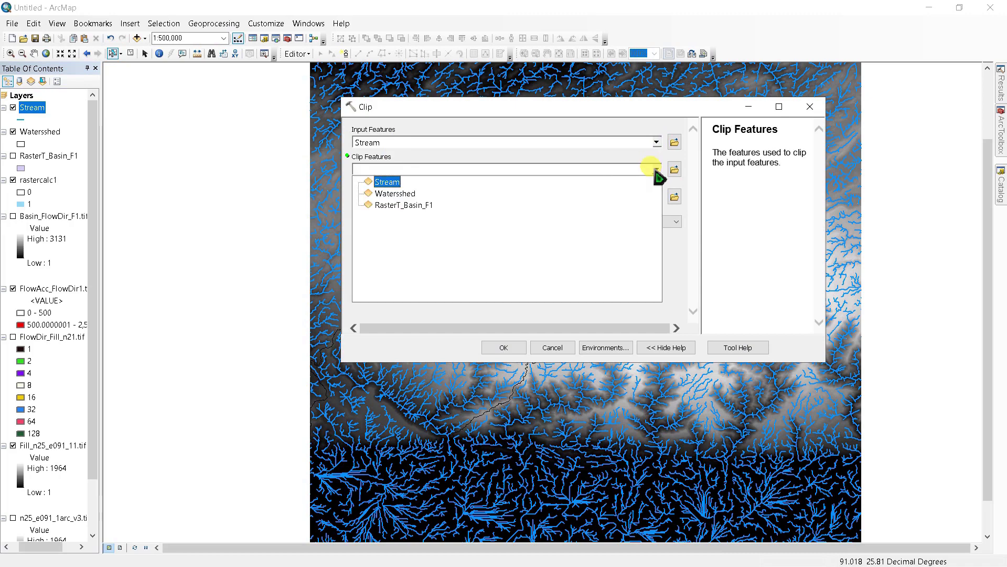
click(392, 187)
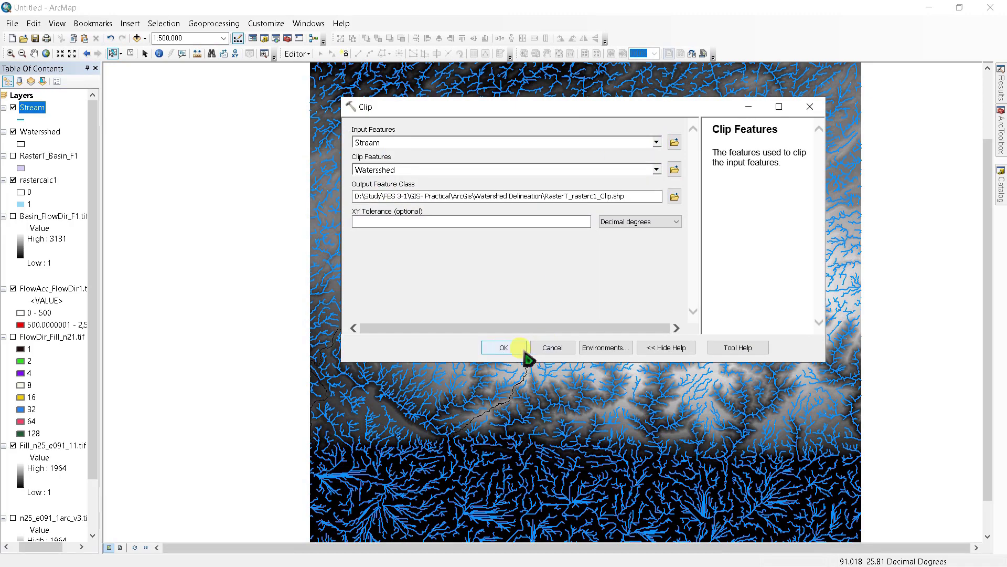
click(504, 347)
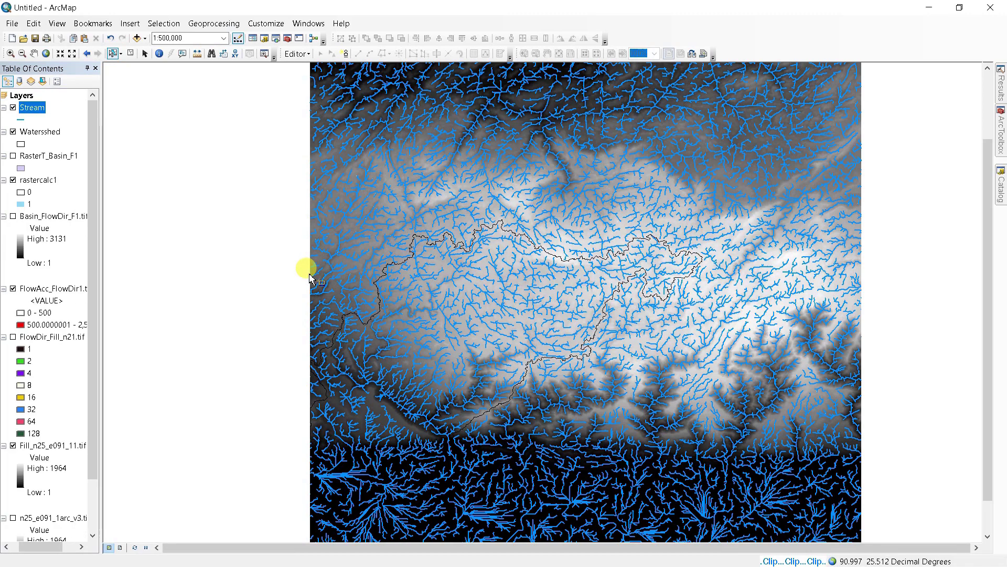
click(13, 180)
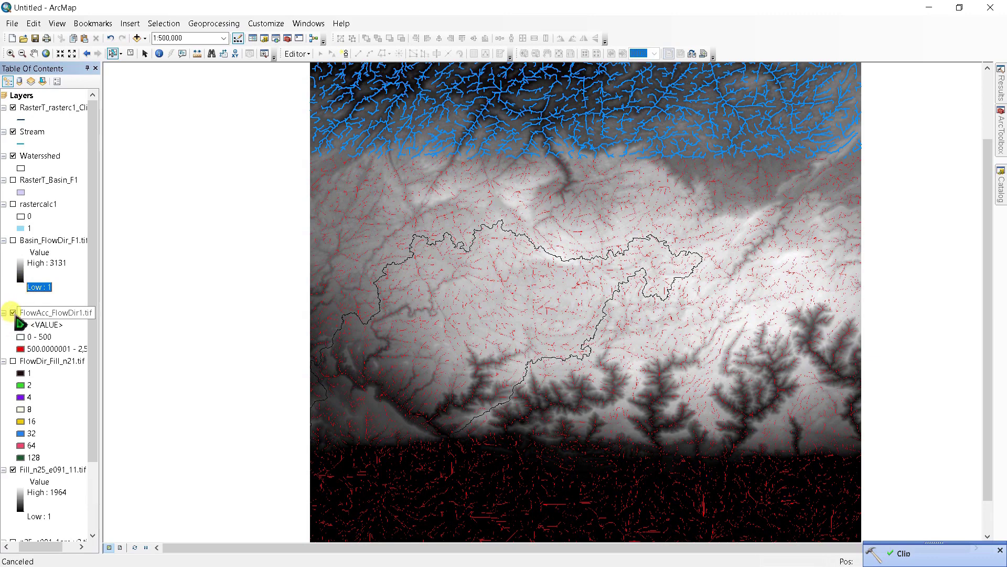
Hide the flow accumulation, grey elevation backdrop and unclipped Stream layers
click(13, 313)
scroll(30, 351, down, 3)
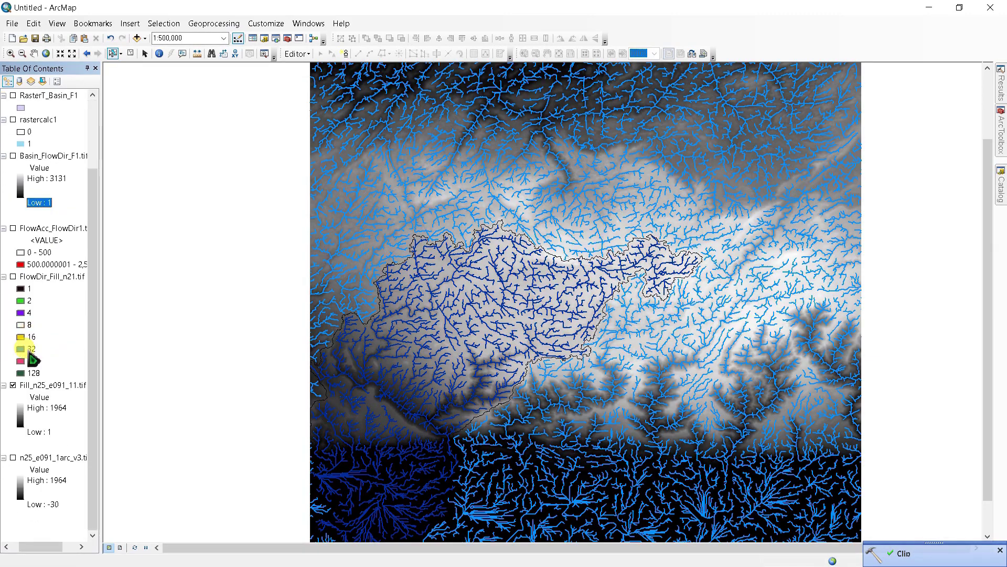
click(13, 385)
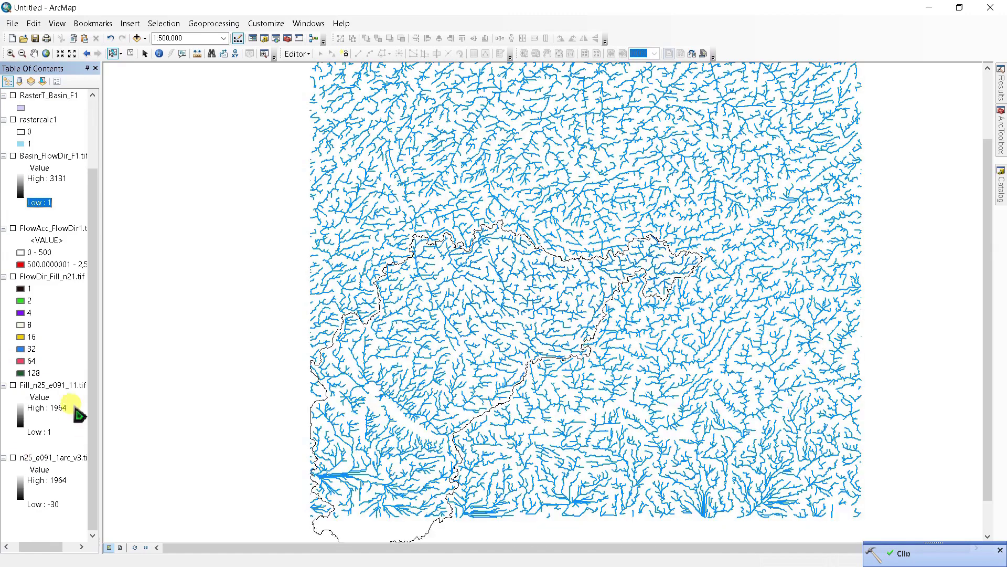
scroll(58, 417, up, 3)
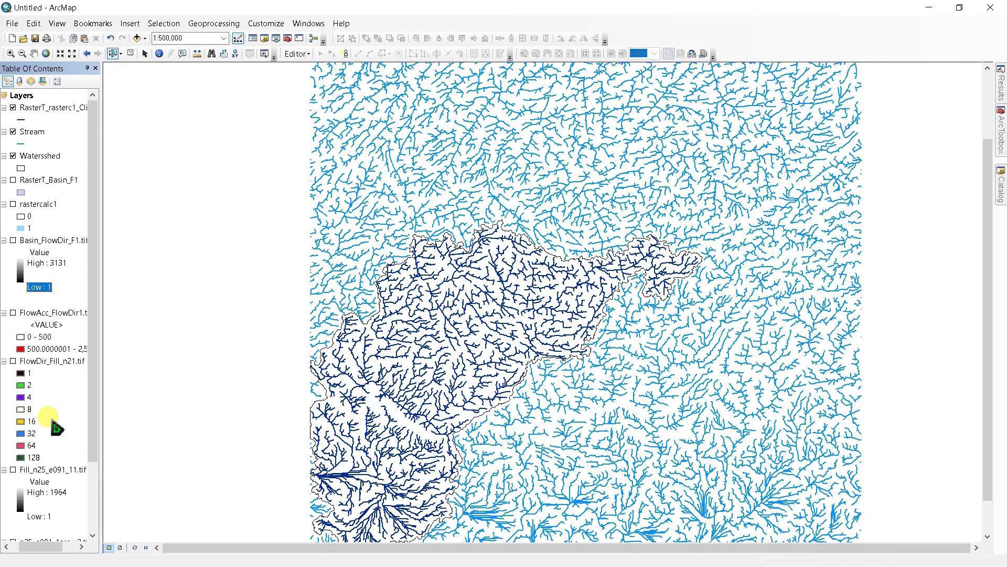
click(13, 131)
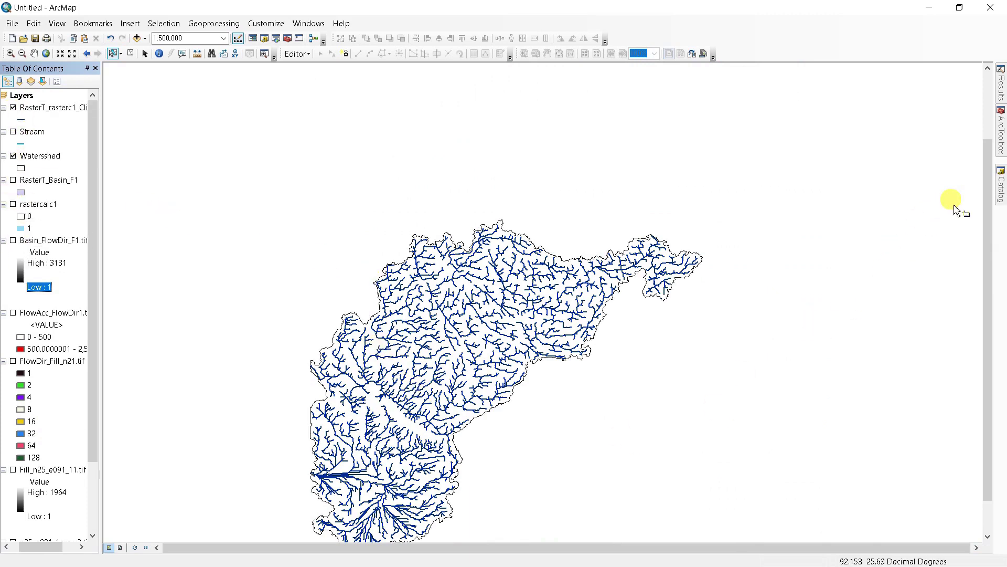
Show Fill_n25_e091_11.tif again and give it a green-yellow-red colour ramp
mouse_move(990, 419)
mouse_down()
mouse_move(997, 449)
mouse_move(983, 452)
mouse_up()
scroll(47, 315, down, 3)
click(13, 397)
right_click(48, 398)
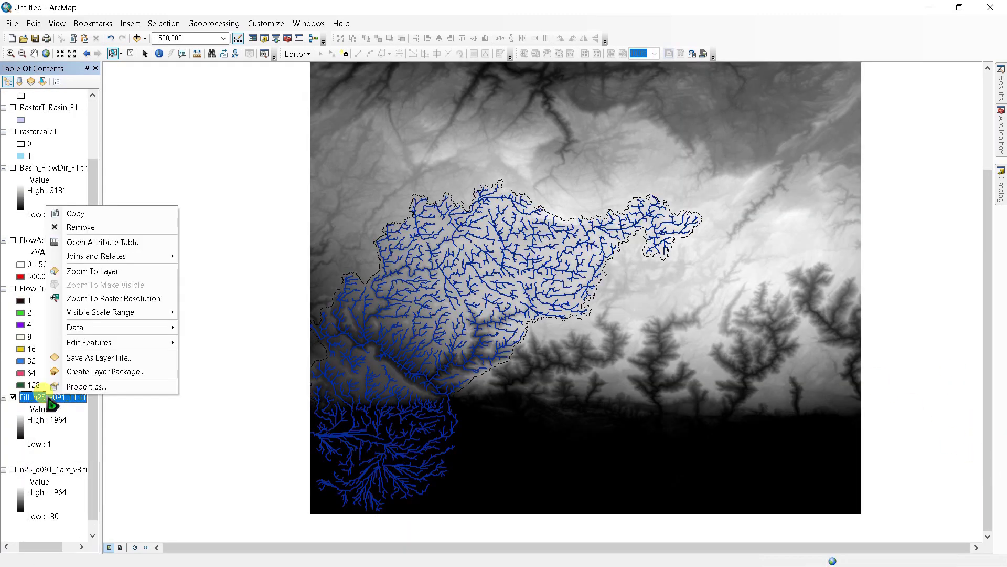
click(69, 386)
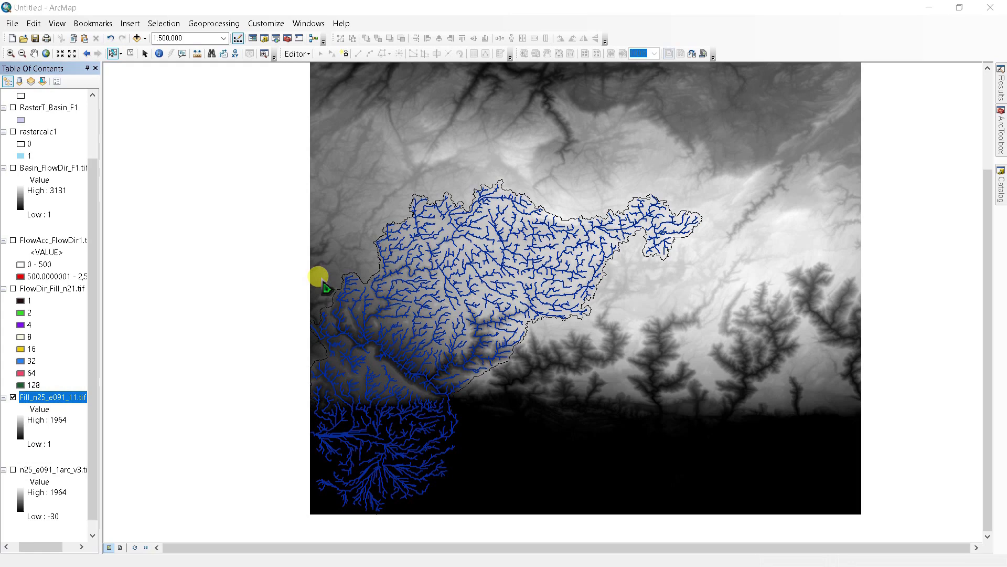
click(581, 426)
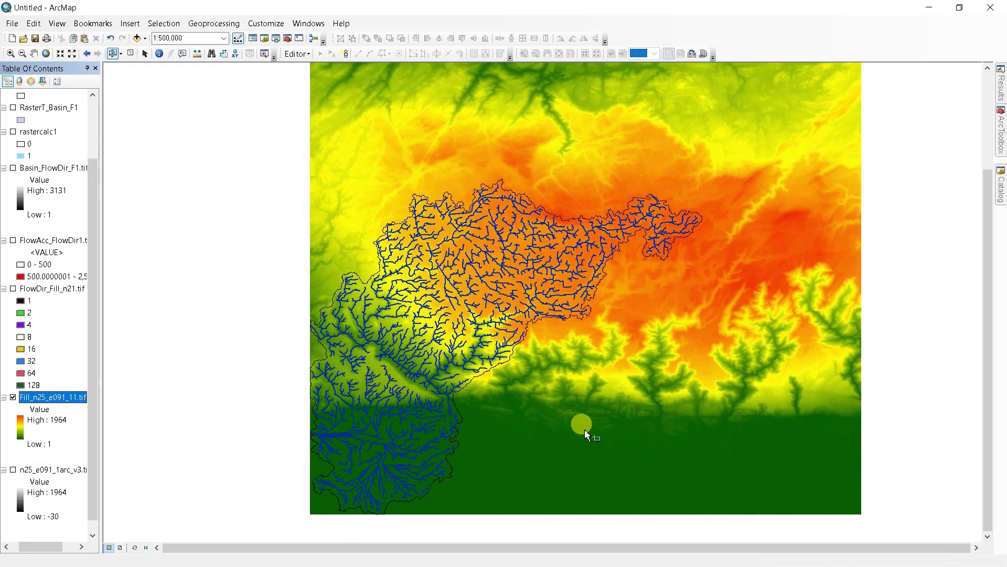